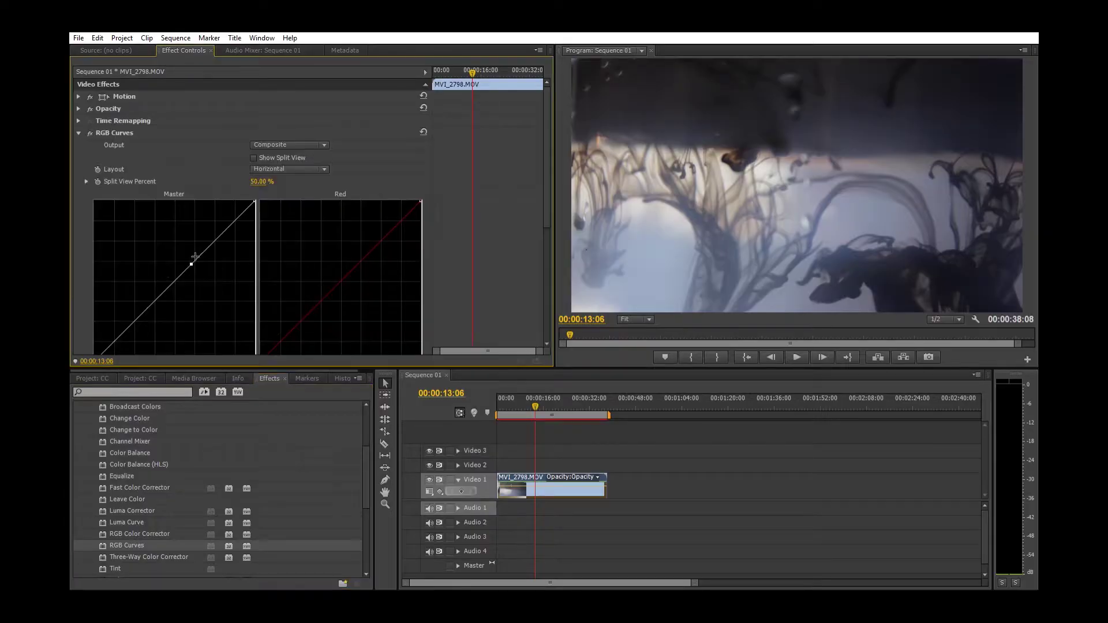
# Bend the RGB Curves Master curve into a steep S-curve and the Red curve into a gentler one.
pyautogui.moveTo(190, 257); pyautogui.dragTo(182, 251)
pyautogui.moveTo(139, 294); pyautogui.dragTo(171, 300)
pyautogui.moveTo(350, 262); pyautogui.dragTo(346, 258)
pyautogui.click(316, 294)
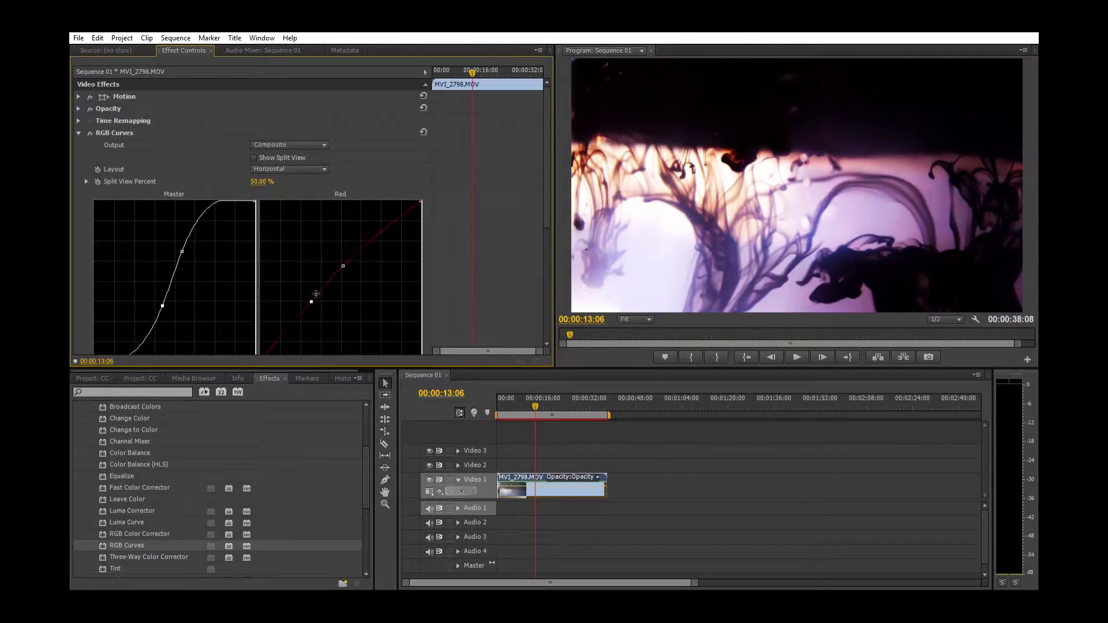
# Shape the Green curve into a mild S-curve and the Blue curve into a steeper one.
pyautogui.scroll(-5, 326, 297)
pyautogui.moveTo(219, 297); pyautogui.dragTo(211, 295)
pyautogui.moveTo(188, 318); pyautogui.dragTo(180, 331)
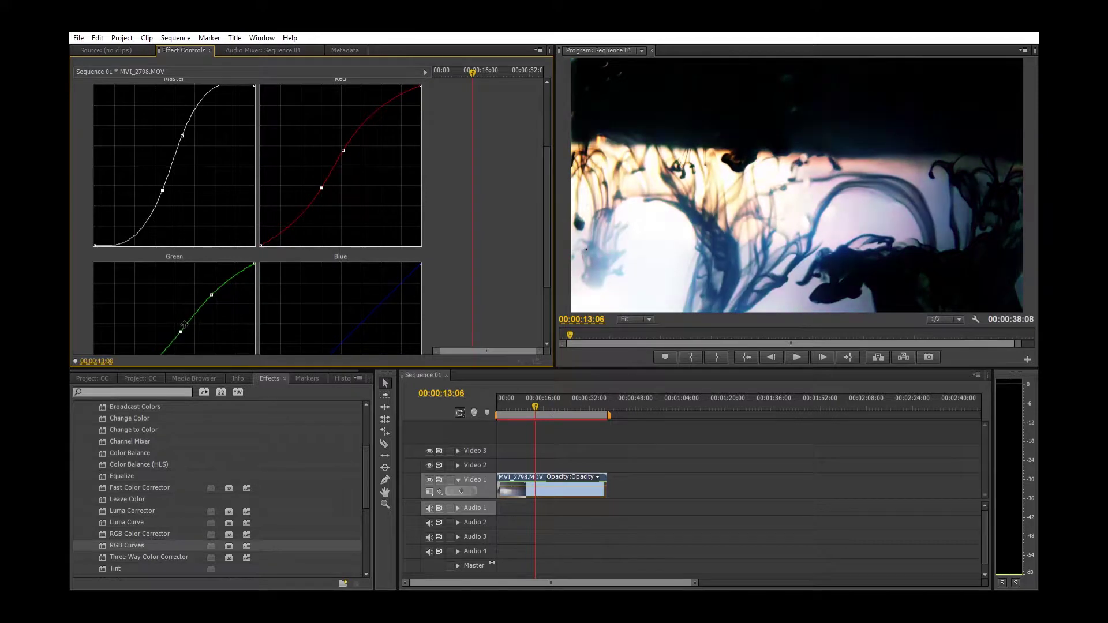
pyautogui.click(362, 306)
pyautogui.scroll(-1, 362, 305)
# Play the graded clip from the start of the sequence to review the colours.
pyautogui.click(497, 397)
pyautogui.click(794, 344)
pyautogui.press('space')
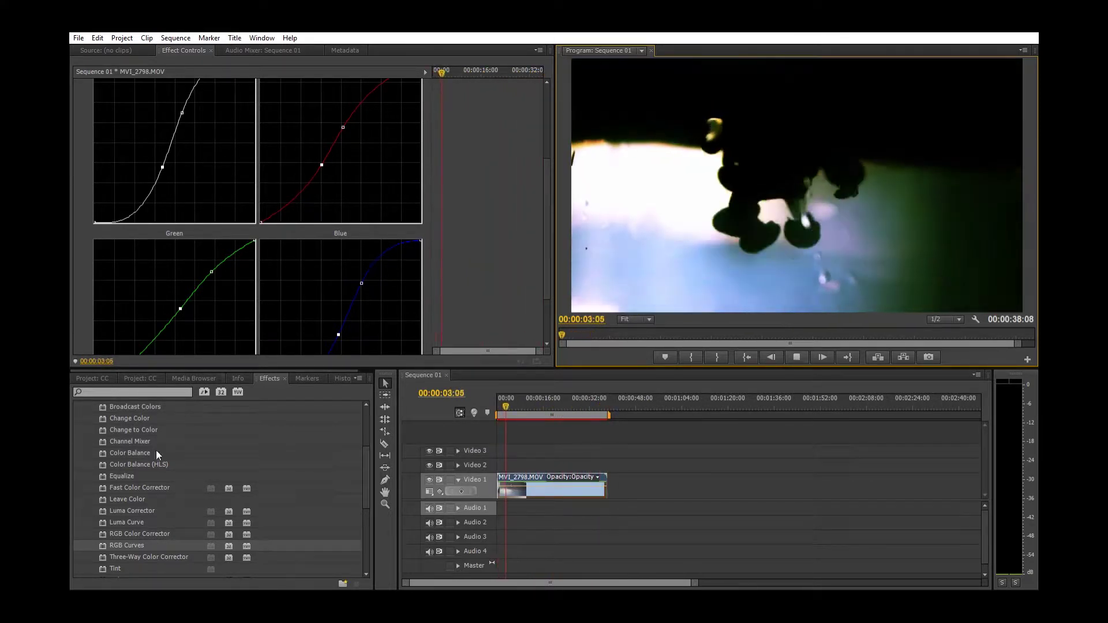
# Find the Warp Stabilizer effect with the search term warp and apply it to the MVI_2798.MOV clip.
pyautogui.click(132, 392)
pyautogui.write('warp')
pyautogui.moveTo(132, 465); pyautogui.dragTo(520, 484)
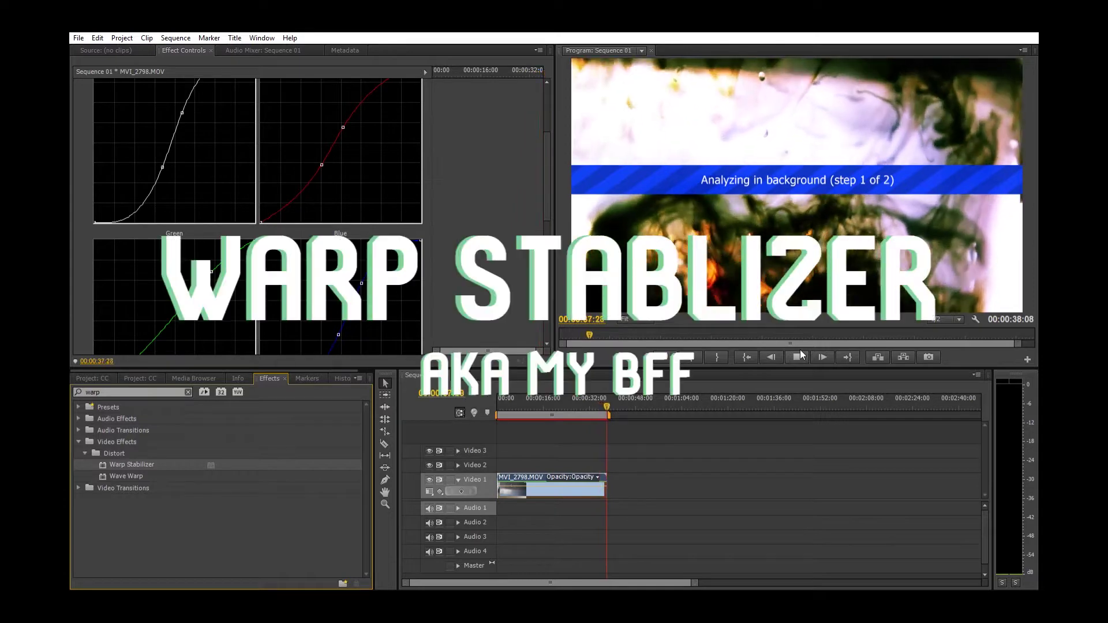
# Preview the clip briefly and collapse the RGB Curves settings to expose the Warp Stabilizer settings.
pyautogui.click(796, 353)
pyautogui.click(797, 353)
pyautogui.scroll(2, 153, 116)
pyautogui.scroll(2, 152, 116)
pyautogui.click(78, 120)
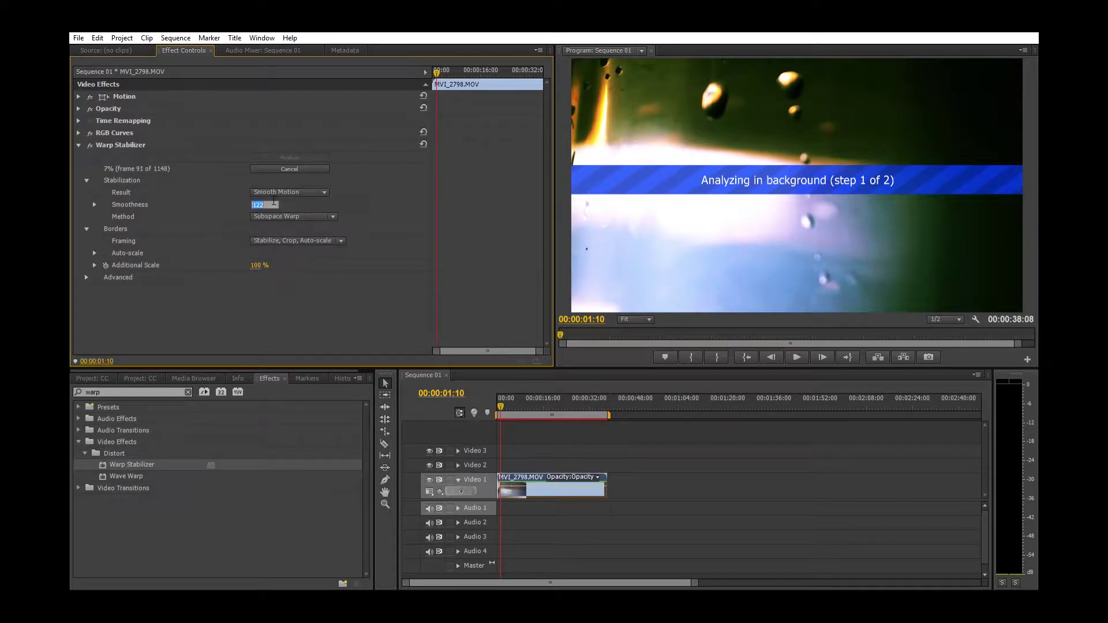
# Split the MVI_2798.MOV clip with the Razor tool at 00:00:14:13.
pyautogui.moveTo(526, 398)
pyautogui.mouseDown()
pyautogui.moveTo(548, 399)
pyautogui.moveTo(535, 399)
pyautogui.mouseUp()
pyautogui.click(823, 351)
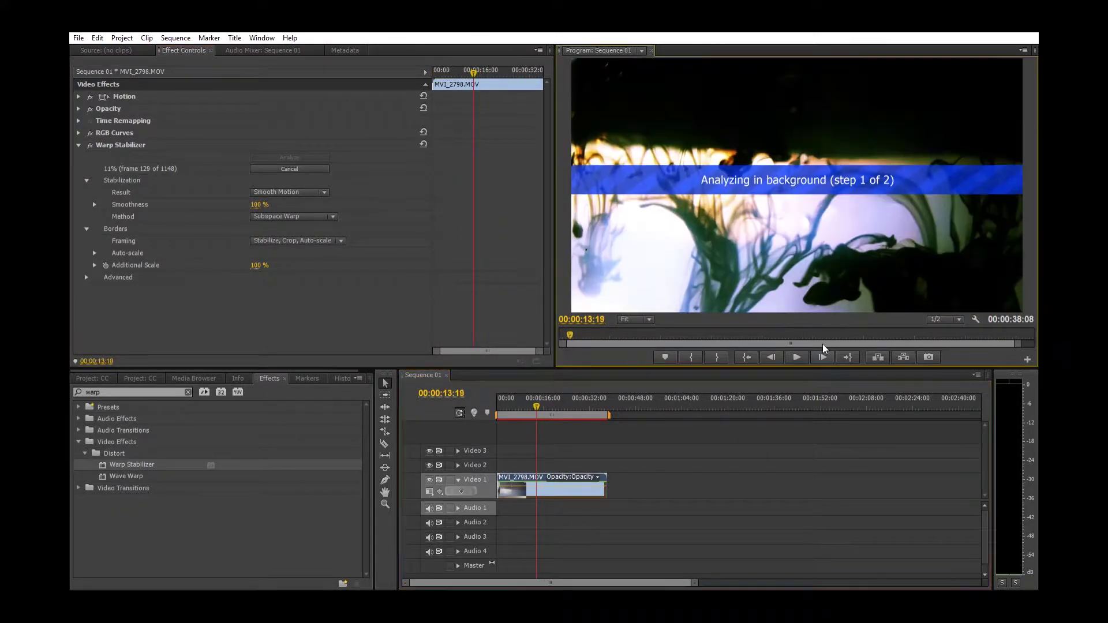
pyautogui.click(775, 351)
pyautogui.click(384, 444)
pyautogui.click(538, 487)
# Split the second segment at 00:00:17:18 and ripple-delete the piece between the two cuts.
pyautogui.click(823, 353)
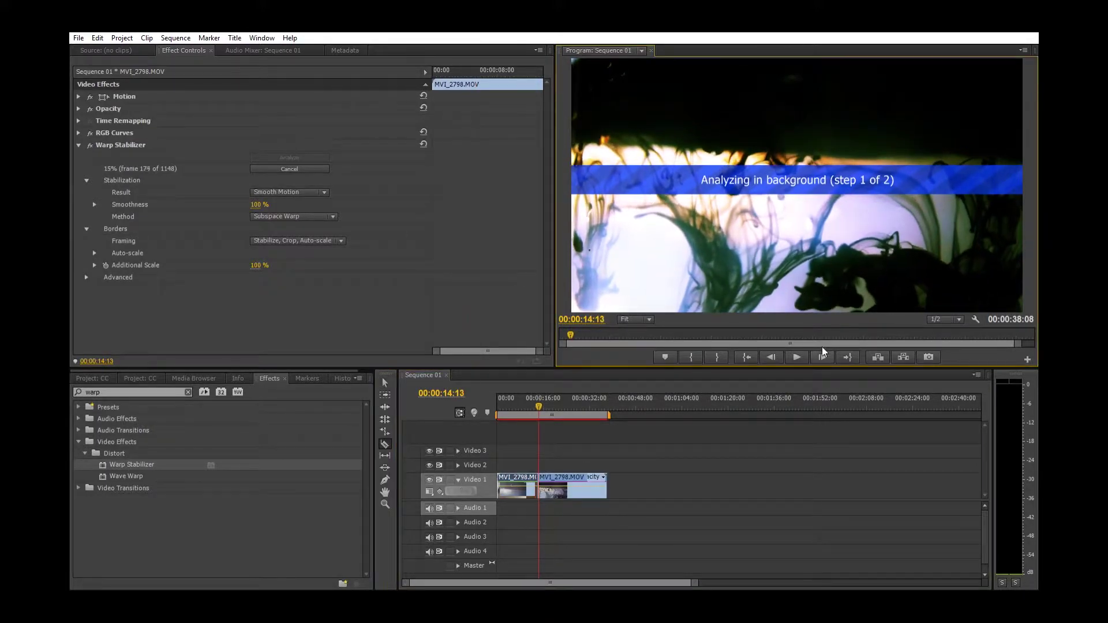
pyautogui.moveTo(538, 405); pyautogui.dragTo(545, 406)
pyautogui.click(829, 353)
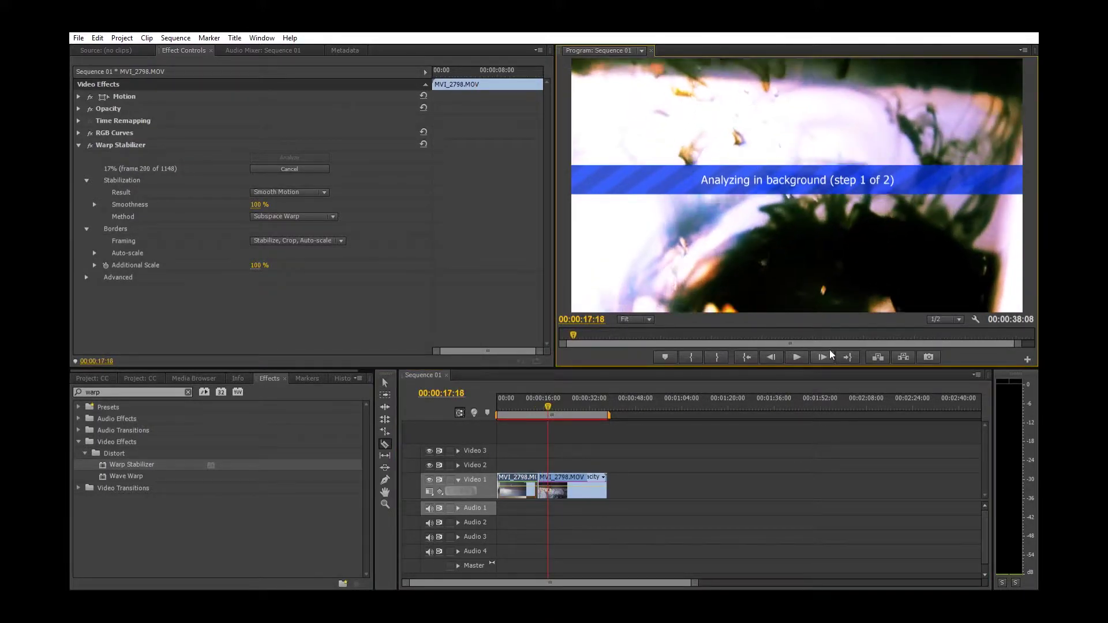
pyautogui.click(548, 479)
pyautogui.press('v')
pyautogui.click(542, 476)
pyautogui.hotkey('shift', 'Delete')
# Apply Warp Stabilizer to the remaining second segment and play the sequence from the start.
pyautogui.moveTo(128, 464); pyautogui.dragTo(562, 485)
pyautogui.moveTo(508, 401); pyautogui.dragTo(489, 396)
pyautogui.click(797, 357)
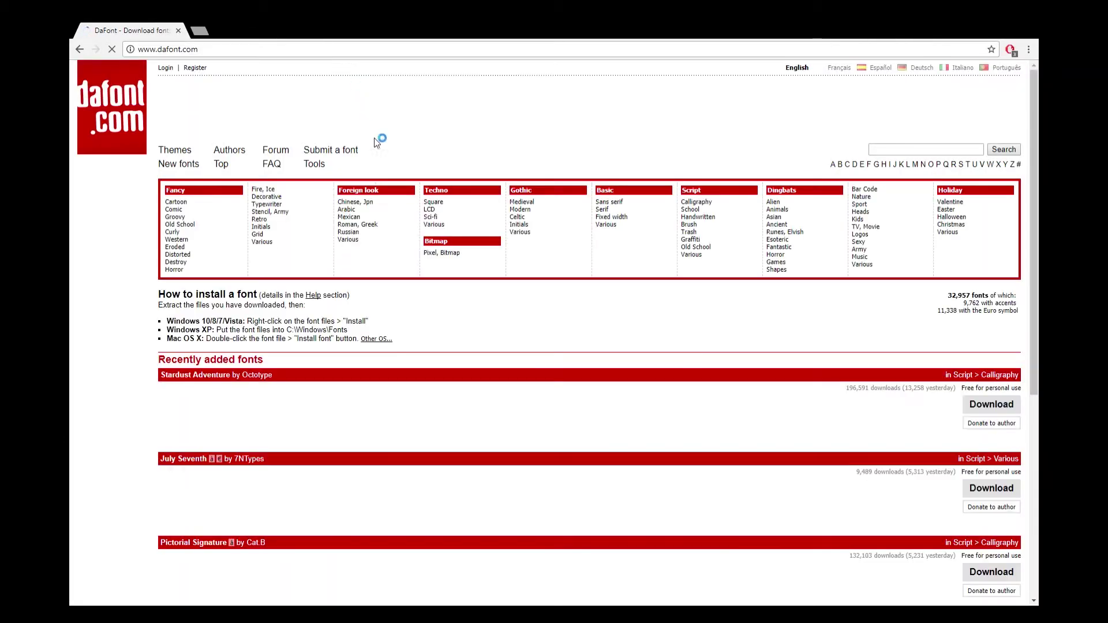
# Switch to dafont.com and browse the free sci-fi fonts previewed with the text Barbarella.
pyautogui.scroll(-1, 507, 336)
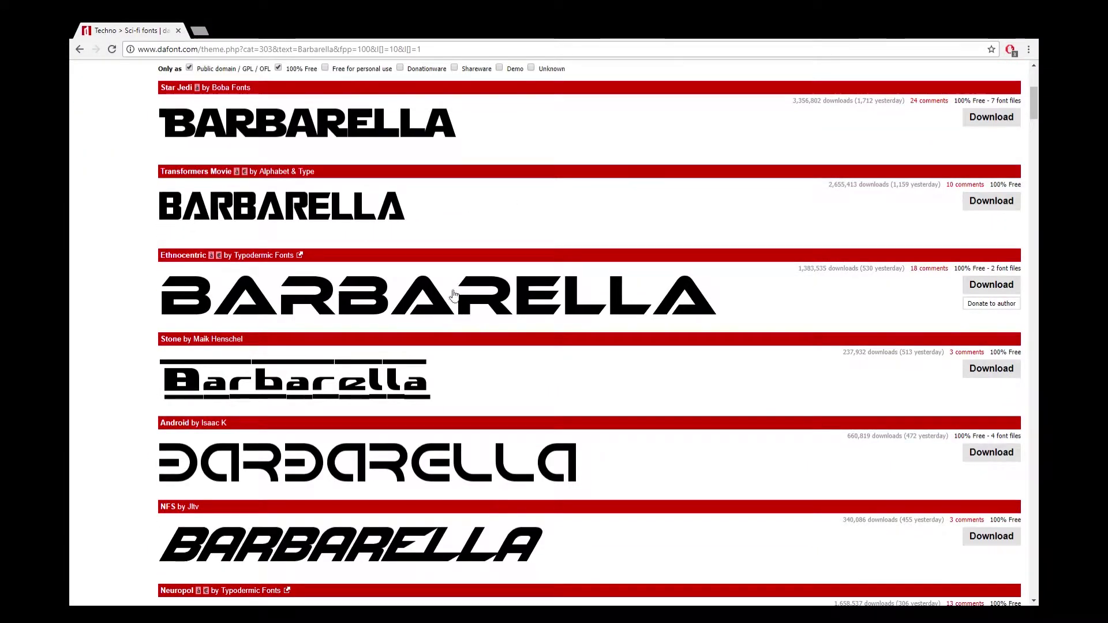
pyautogui.scroll(-6, 448, 387)
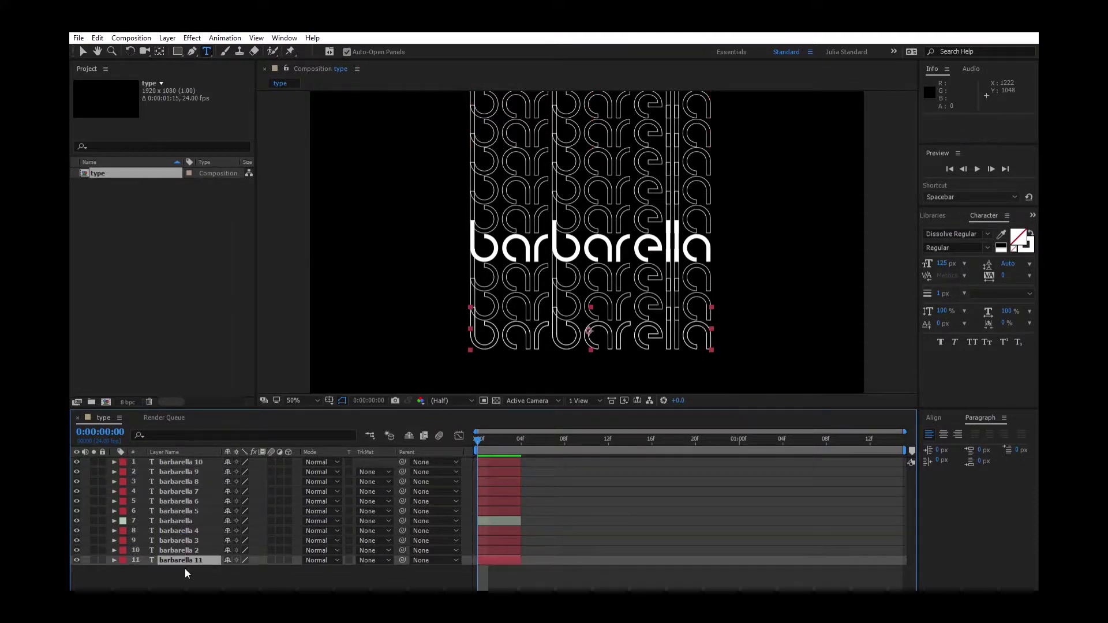
# Move the barbarella 11 outline layer down to form the lowest row of the text stack.
pyautogui.hotkey('shift', 'Down')
pyautogui.hotkey('shift', 'Down')
pyautogui.hotkey('shift', 'Down')
pyautogui.hotkey('shift', 'Down')
pyautogui.hotkey('shift', 'Down')
pyautogui.hotkey('shift', 'Down')
pyautogui.hotkey('shift', 'Down')
pyautogui.hotkey('shift', 'Down')
pyautogui.hotkey('shift', 'Down')
pyautogui.hotkey('shift', 'Down')
pyautogui.press('Down')
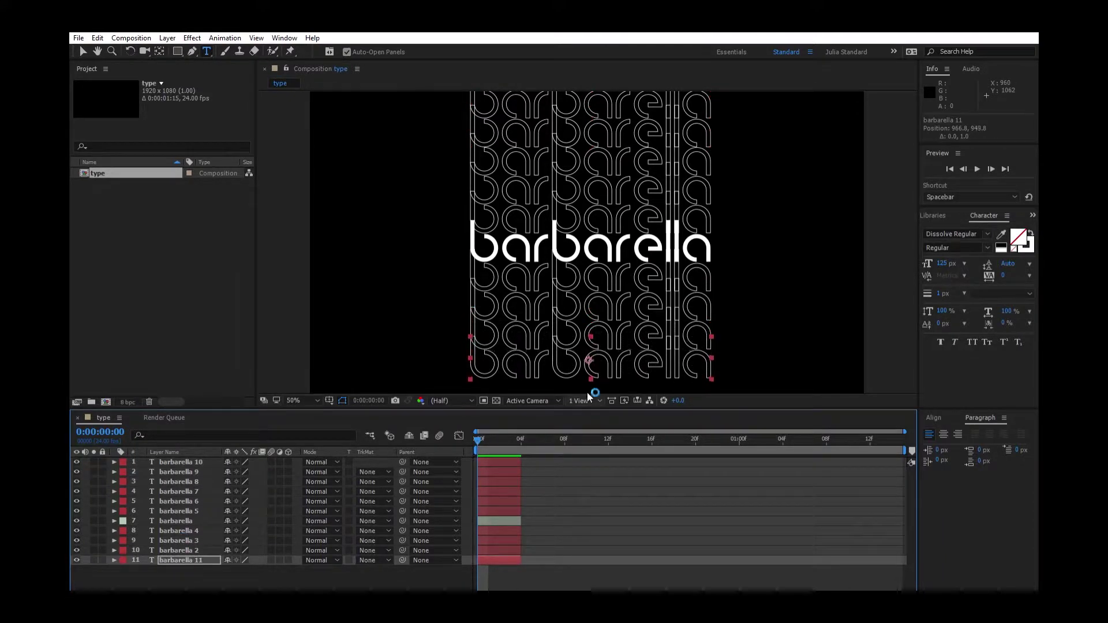
# Nudge all eleven text layers down together and clear the selection.
pyautogui.hotkey('ctrl', 'a')
pyautogui.press('Down')
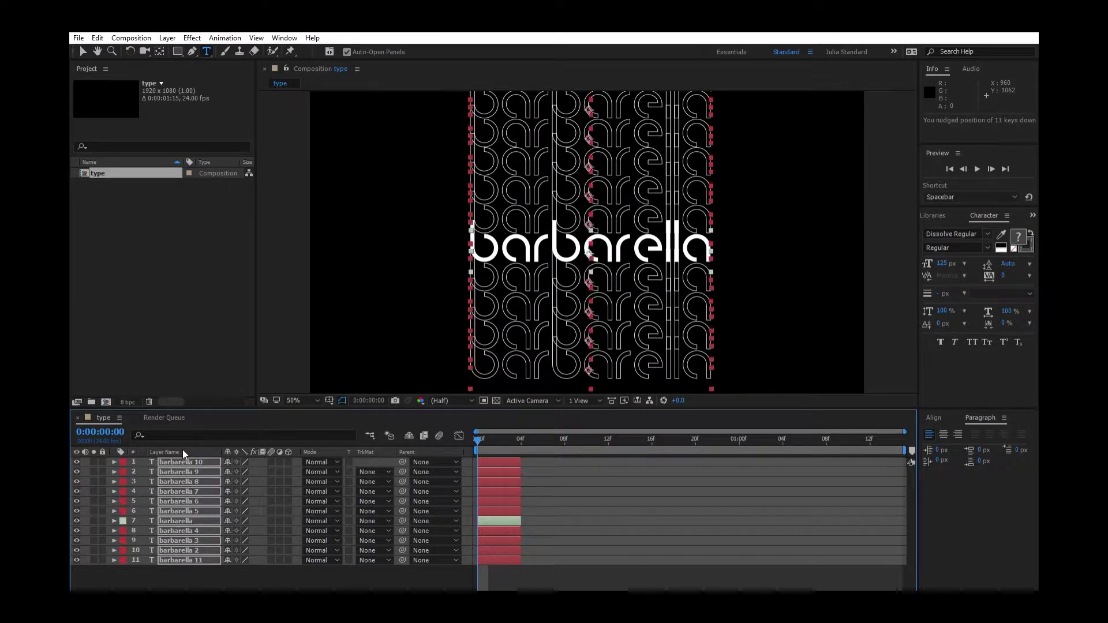
pyautogui.press('Down')
pyautogui.press('Down')
pyautogui.press('F2')
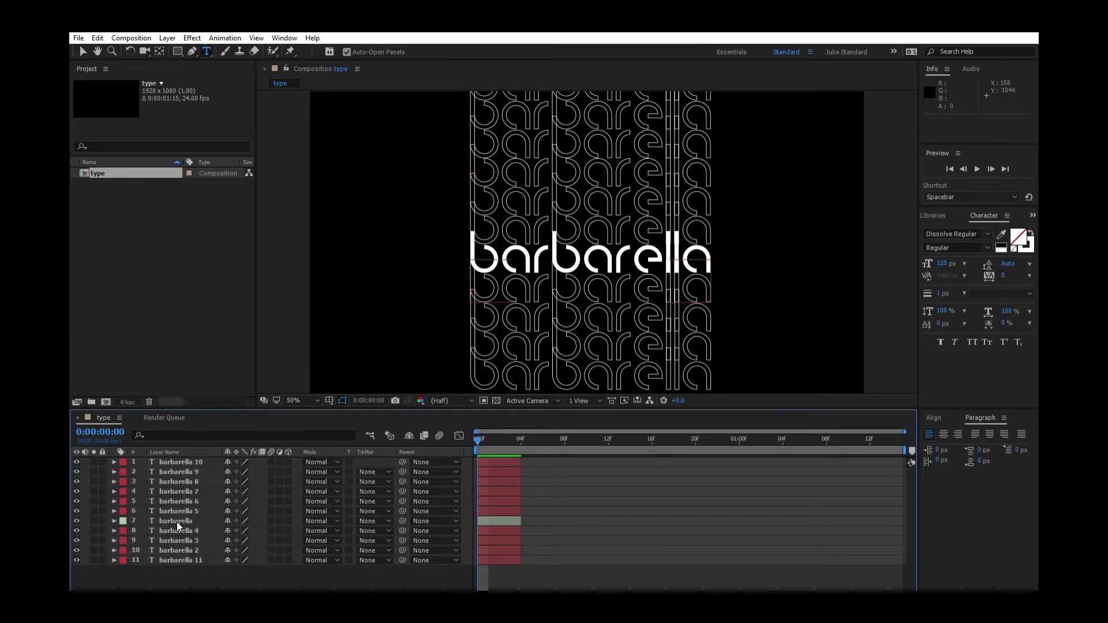
pyautogui.hotkey('ctrl', 'Up')
pyautogui.hotkey('ctrl', 'shift', 'Up')
pyautogui.hotkey('ctrl', 'shift', 'Up')
pyautogui.hotkey('ctrl', 'shift', 'Up')
pyautogui.keyDown('ctrl'); pyautogui.click(186, 522); pyautogui.keyUp('ctrl')
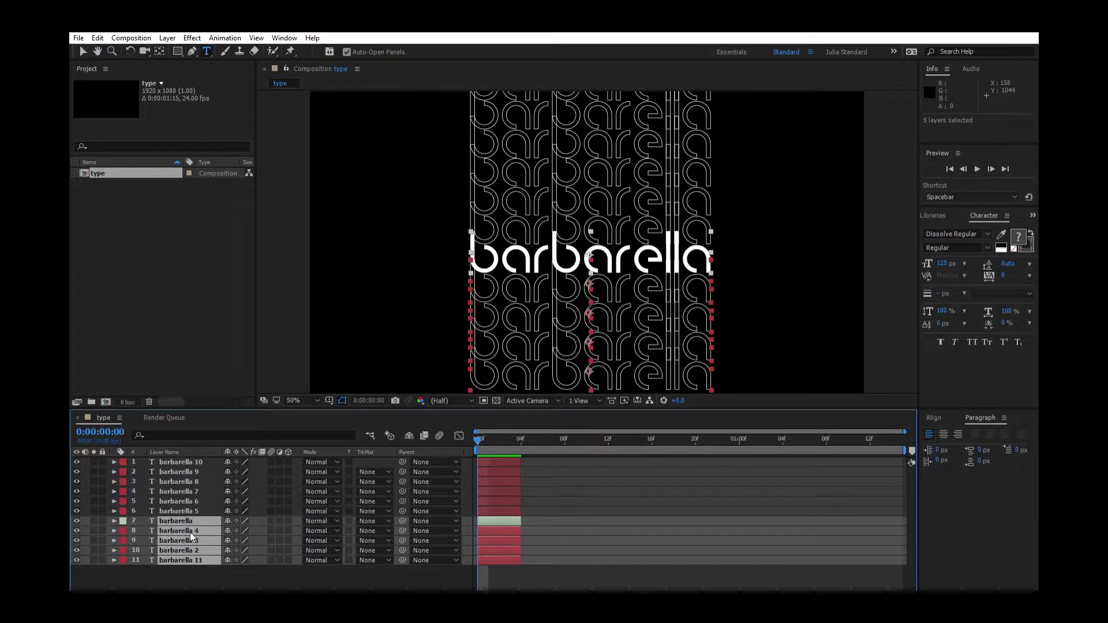
pyautogui.press('F2')
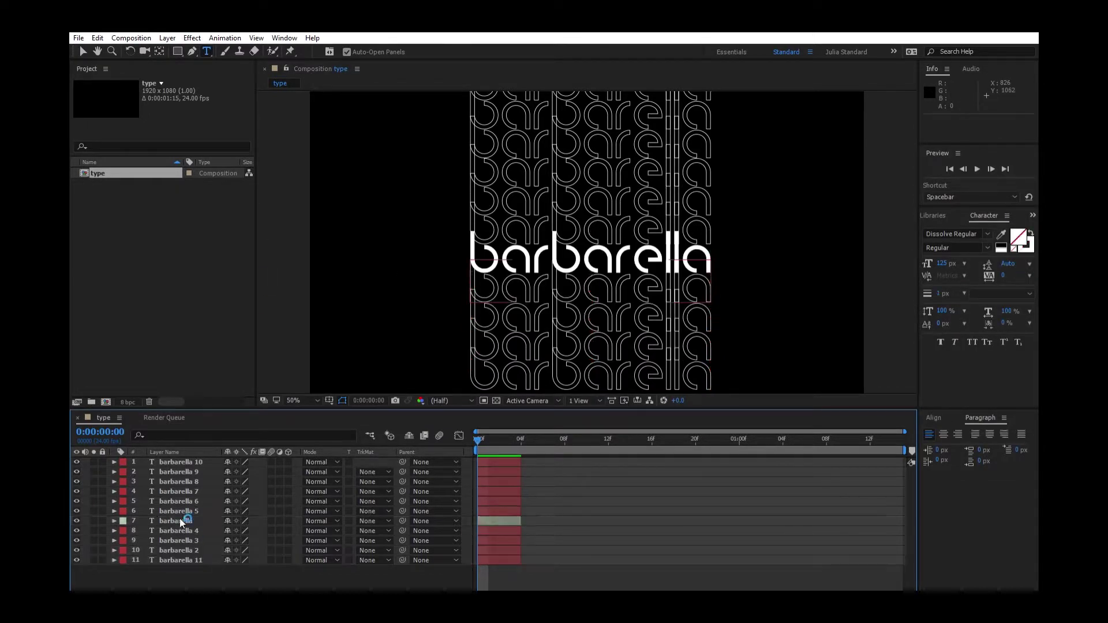
# Sequence the layers from the solid barbarella down to barbarella 11 so they play one after another.
pyautogui.click(186, 521)
pyautogui.keyDown('shift'); pyautogui.click(191, 560); pyautogui.keyUp('shift')
pyautogui.click(405, 313)
pyautogui.click(562, 345)
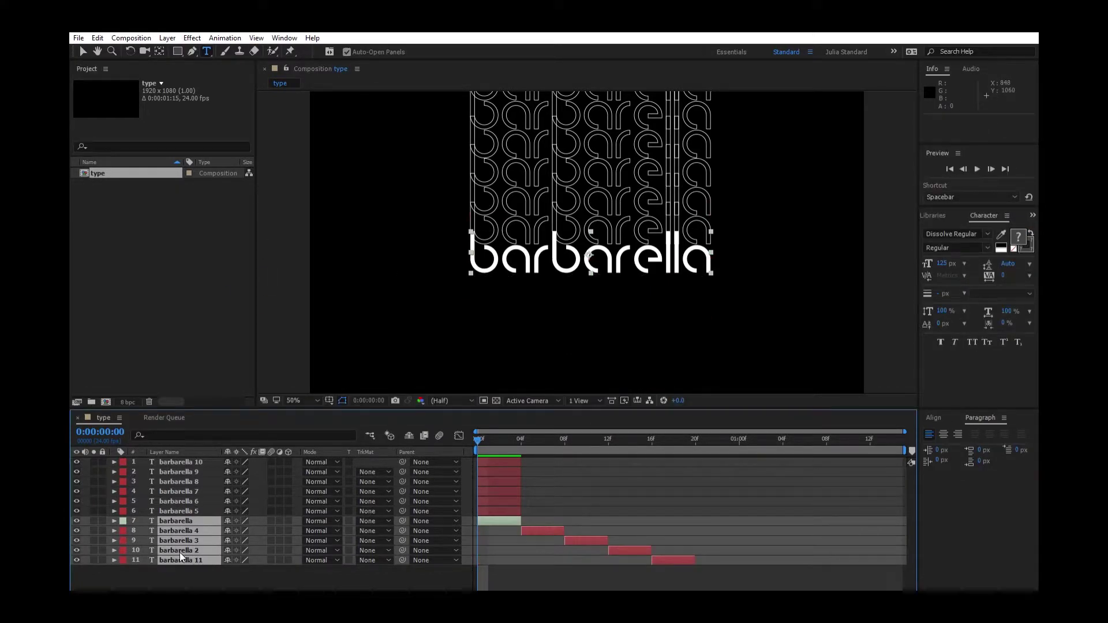
# Sequence the layers from the solid barbarella up to barbarella 10 one after another and preview the animation.
pyautogui.click(184, 574)
pyautogui.click(178, 520)
pyautogui.keyDown('shift'); pyautogui.click(179, 460); pyautogui.keyUp('shift')
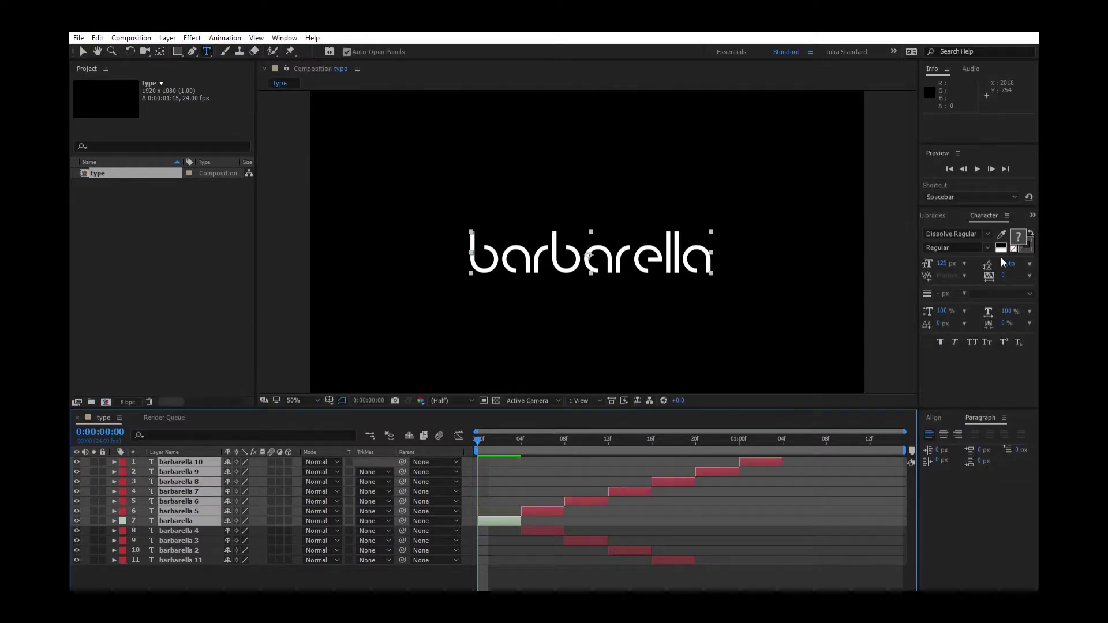
pyautogui.click(977, 168)
pyautogui.press('space')
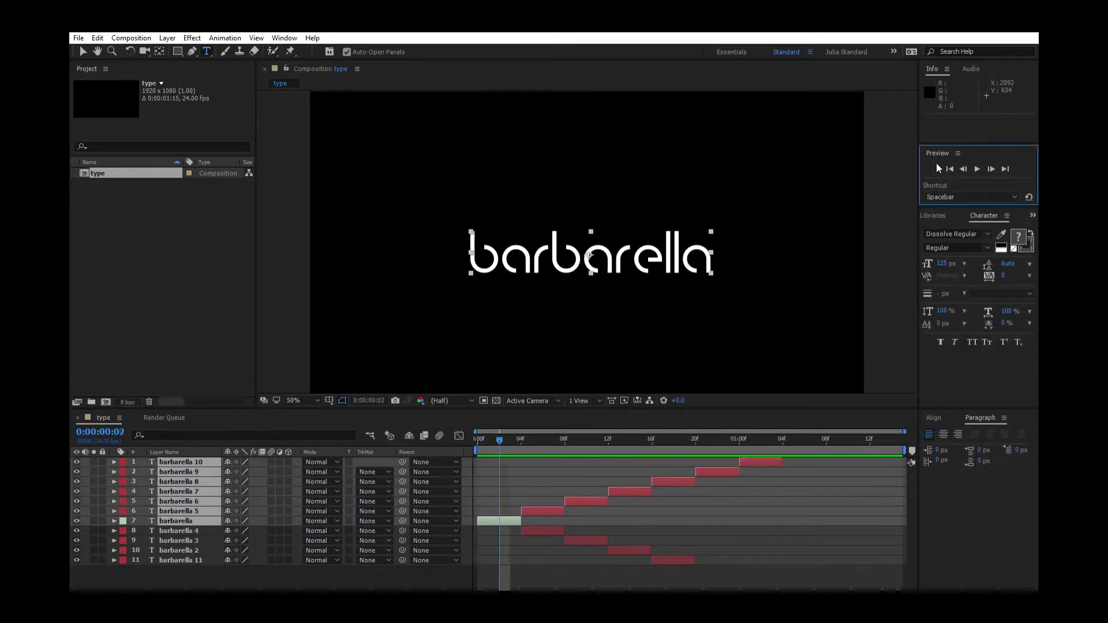
# Pre-compose all eleven text layers as scroll and trim the resulting layer to end at 0:00:01:04.
pyautogui.moveTo(499, 440); pyautogui.dragTo(783, 440)
pyautogui.click(191, 576)
pyautogui.click(178, 521)
pyautogui.moveTo(151, 575); pyautogui.dragTo(195, 456)
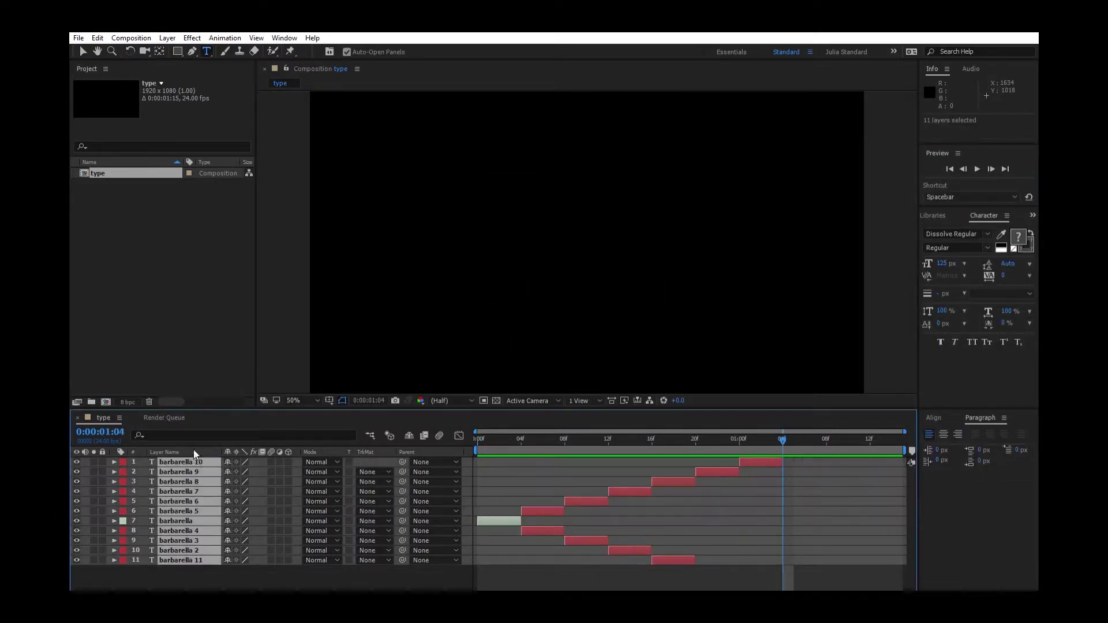
pyautogui.press('Return')
pyautogui.moveTo(782, 438)
pyautogui.mouseDown()
pyautogui.moveTo(734, 438)
pyautogui.moveTo(784, 448)
pyautogui.mouseUp()
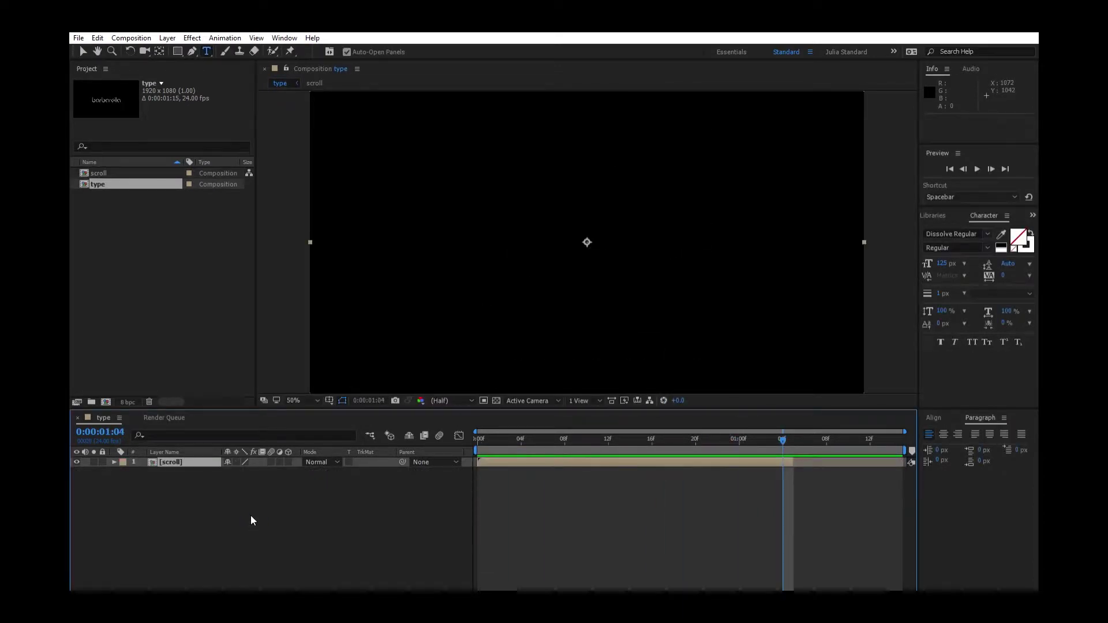
# Copy the solid barbarella text layer from the scroll composition into the type composition.
pyautogui.click(117, 172)
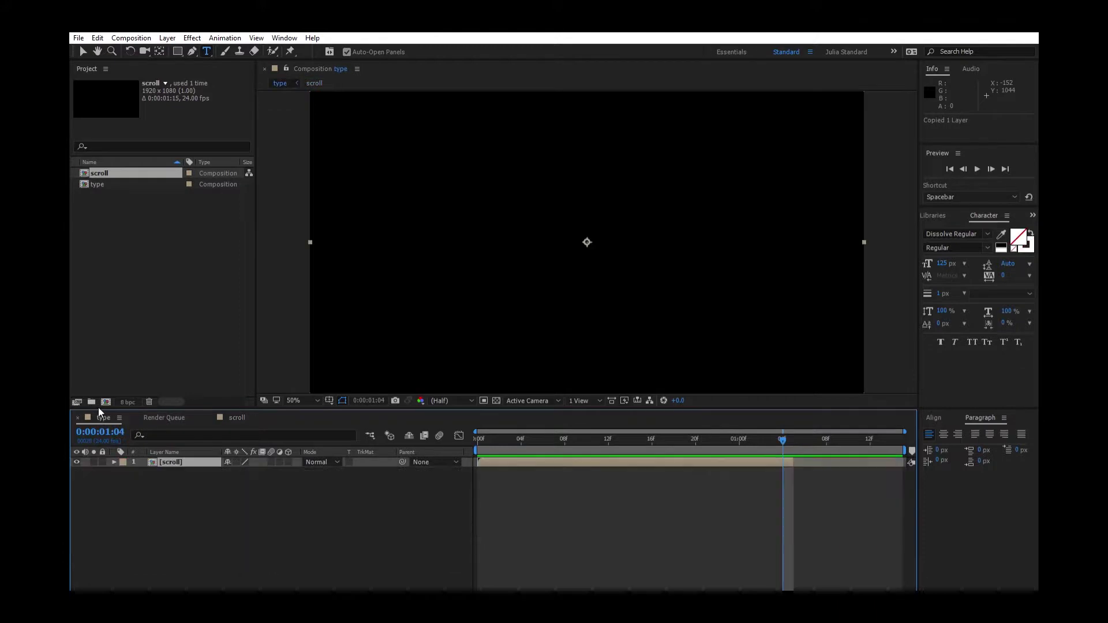
pyautogui.click(118, 173)
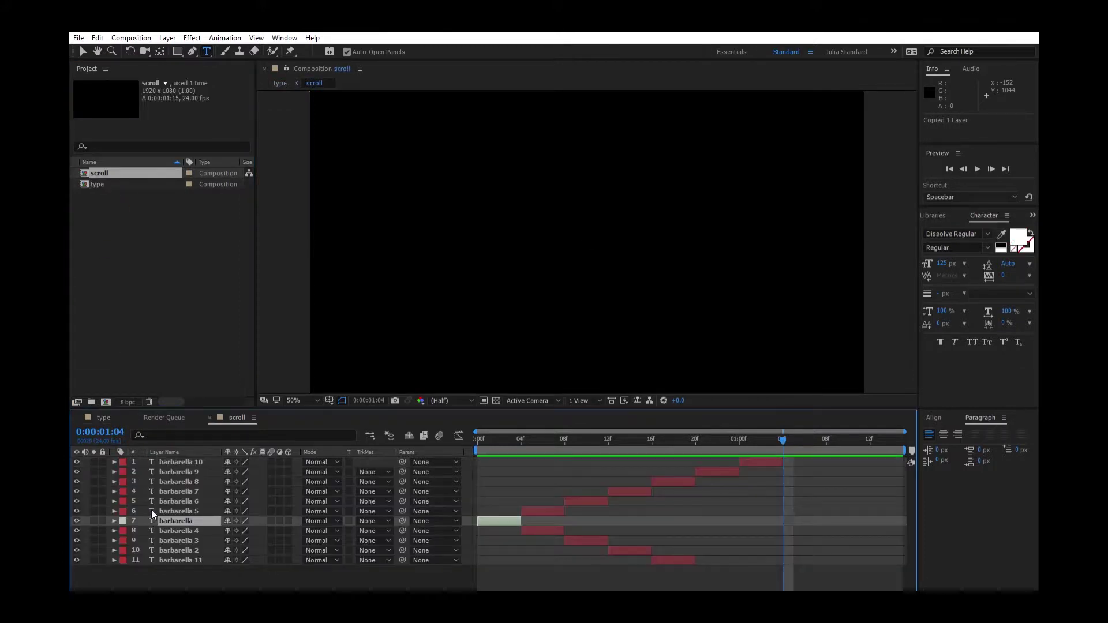
pyautogui.click(104, 417)
pyautogui.hotkey('ctrl', 'v')
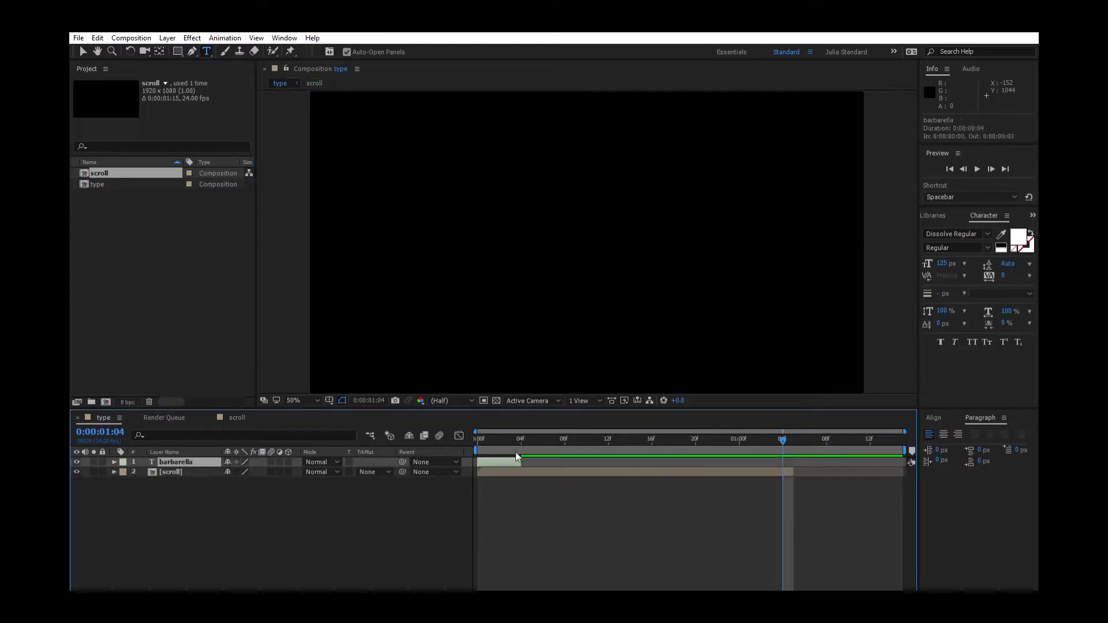
# Start the pasted barbarella layer at 0:00:01:04 and extend it to 0:00:02:11 in a lengthened type composition.
pyautogui.moveTo(515, 461); pyautogui.dragTo(829, 460)
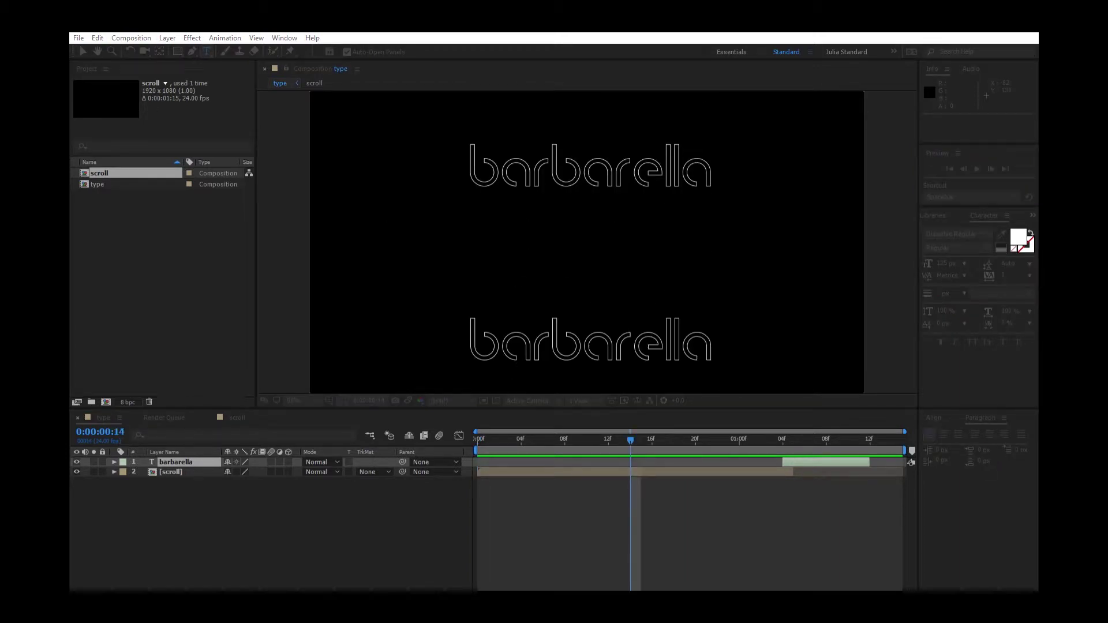
pyautogui.press('Return')
pyautogui.moveTo(637, 461); pyautogui.dragTo(743, 462)
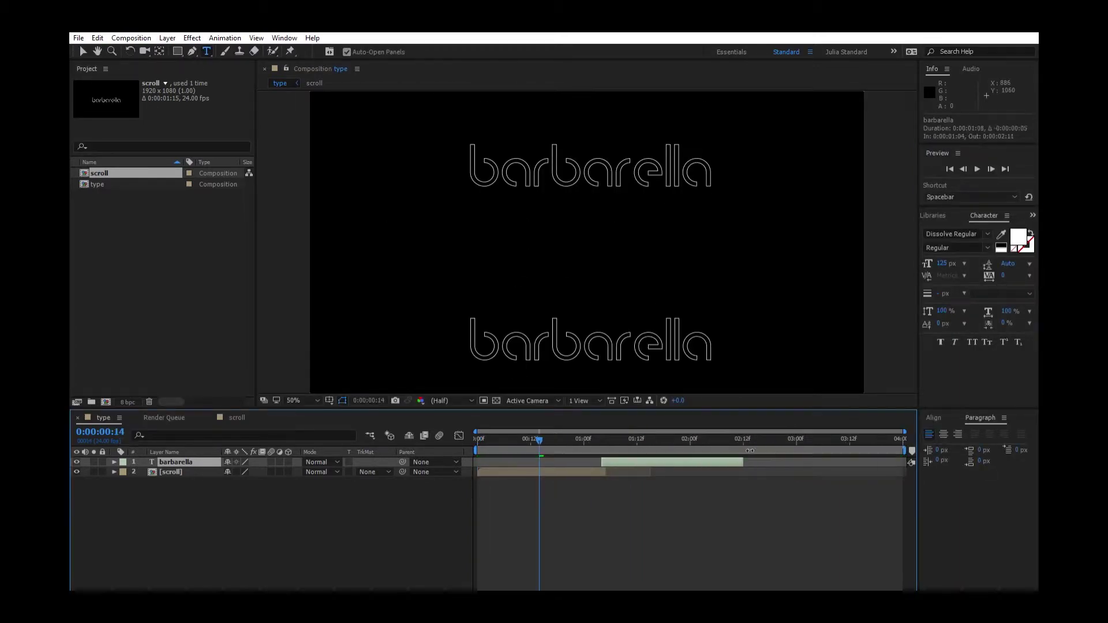
pyautogui.press('space')
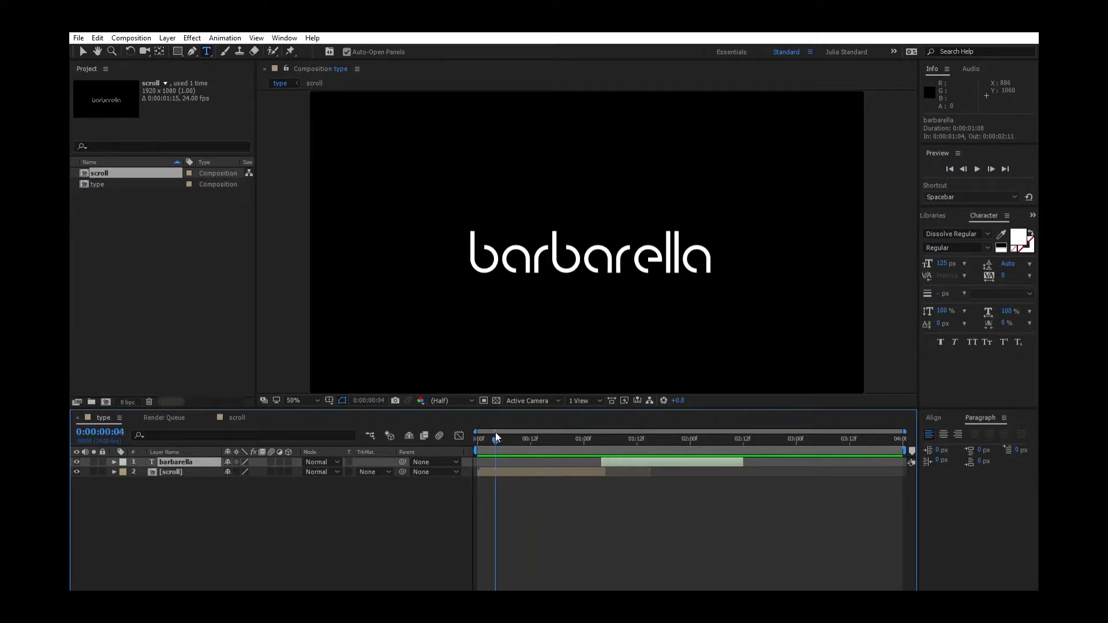
# Duplicate the scroll composition in the project.
pyautogui.click(171, 471)
pyautogui.click(165, 248)
pyautogui.hotkey('ctrl', 'd')
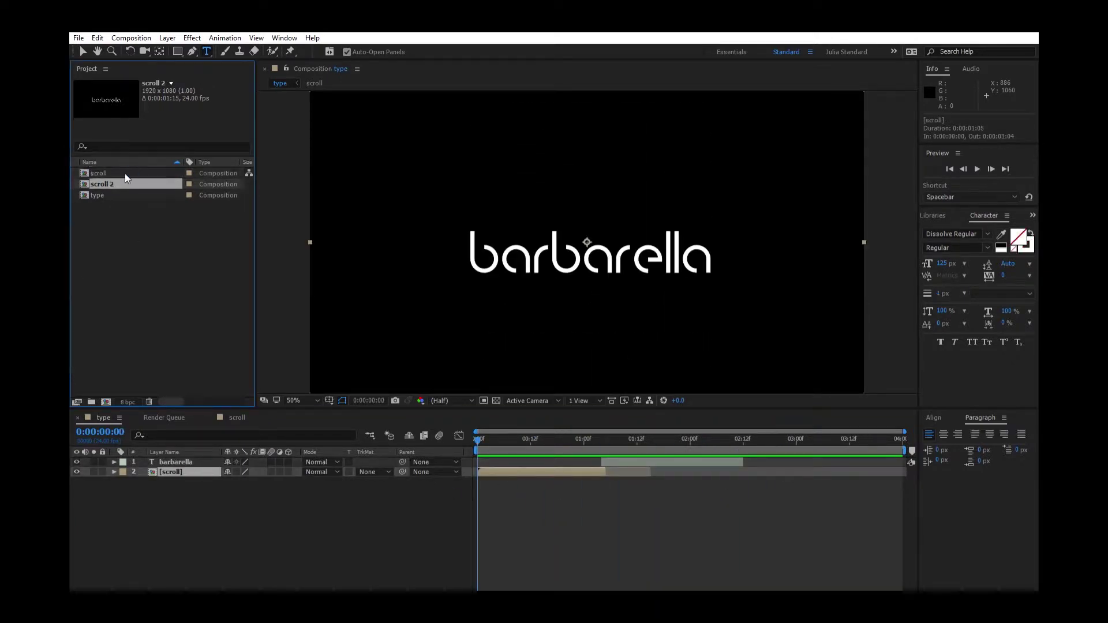
# Extend all text layers in scroll 2 to a 15-frame duration so they overlap, and preview the result.
pyautogui.doubleClick(121, 183)
pyautogui.click(168, 560)
pyautogui.hotkey('ctrl', 'a')
pyautogui.moveTo(522, 521); pyautogui.dragTo(641, 522)
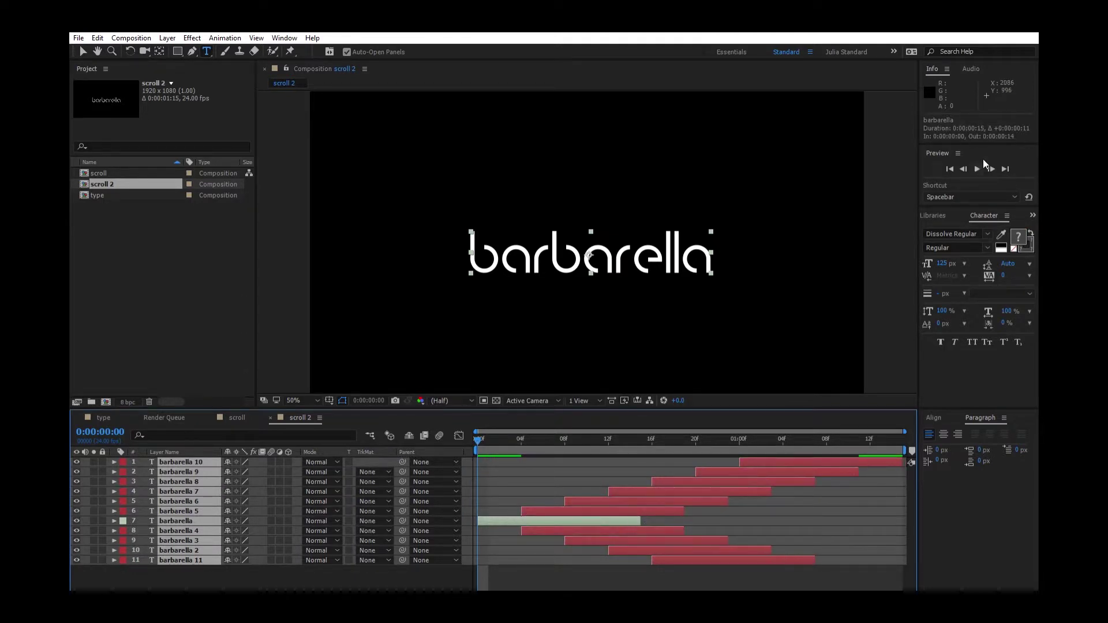
pyautogui.click(978, 168)
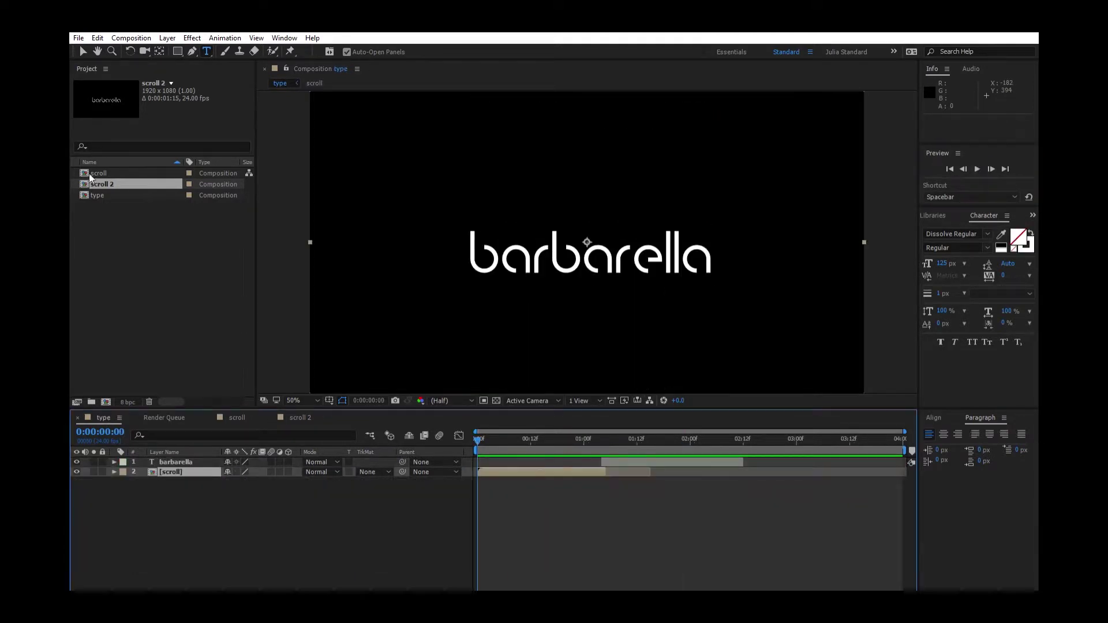
# Add scroll 2 to the type composition directly after the solid barbarella layer and preview the full title sequence.
pyautogui.moveTo(102, 184); pyautogui.dragTo(745, 461)
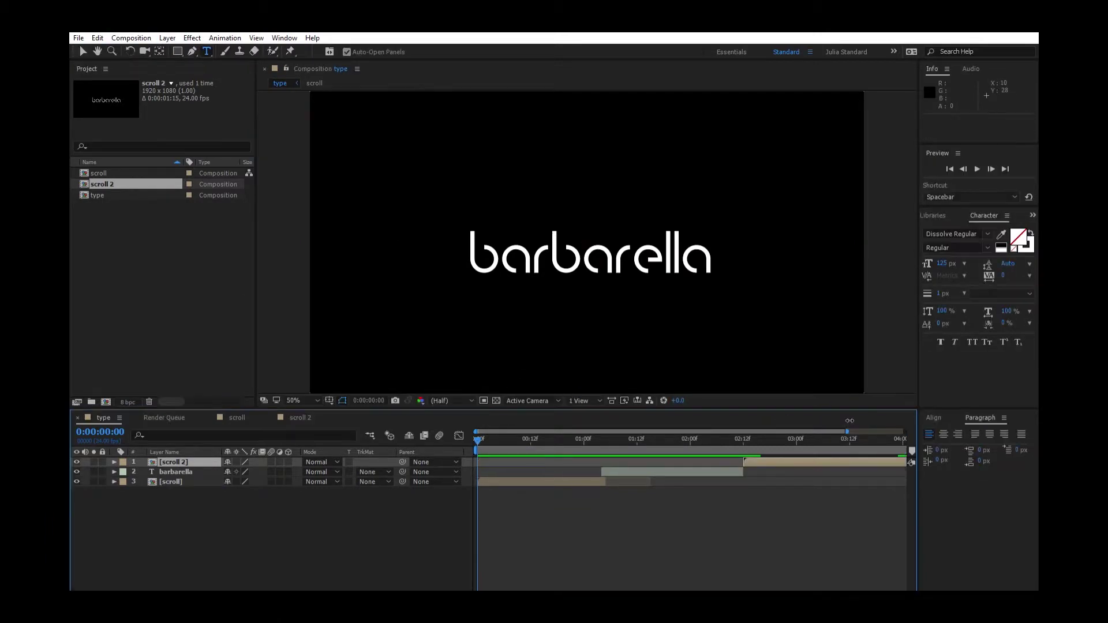
pyautogui.moveTo(850, 421); pyautogui.dragTo(904, 421)
pyautogui.click(977, 169)
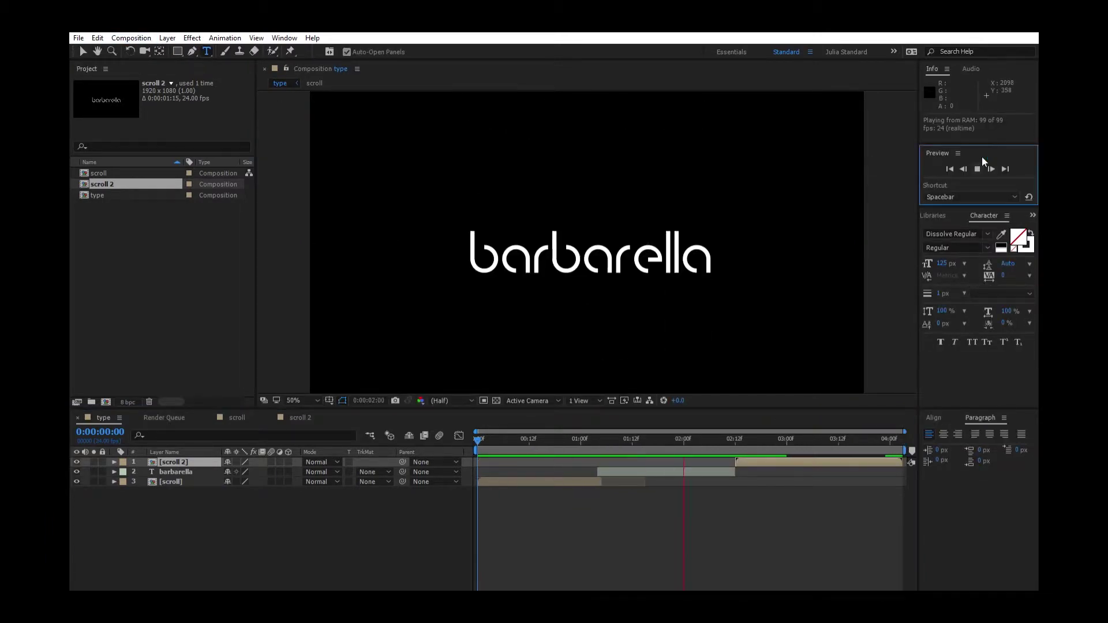
pyautogui.press('space')
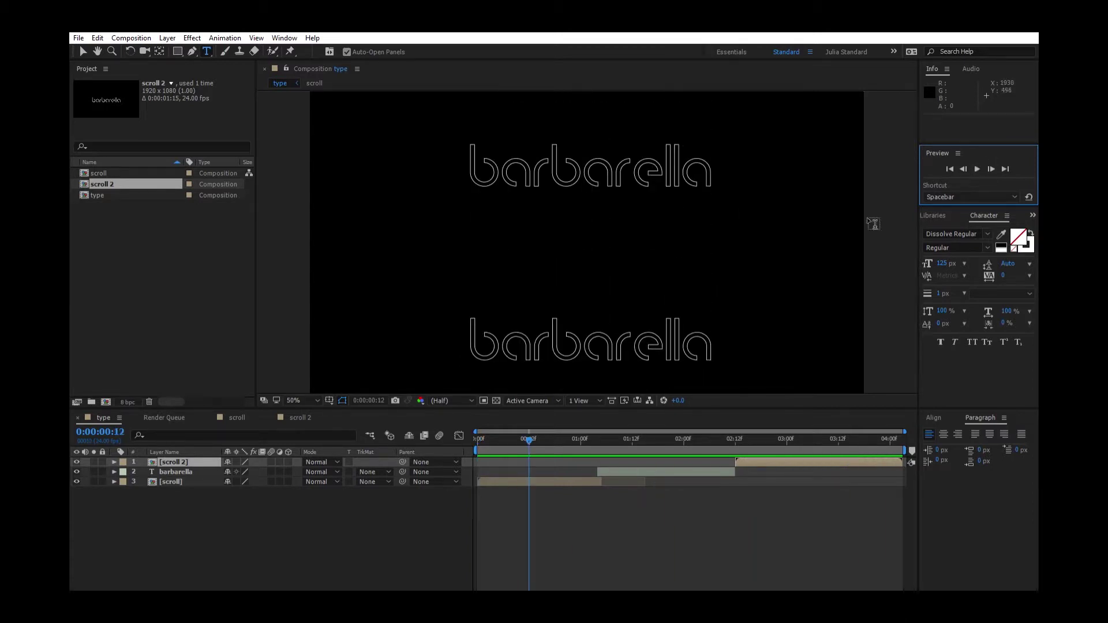
pyautogui.moveTo(531, 439); pyautogui.dragTo(687, 432)
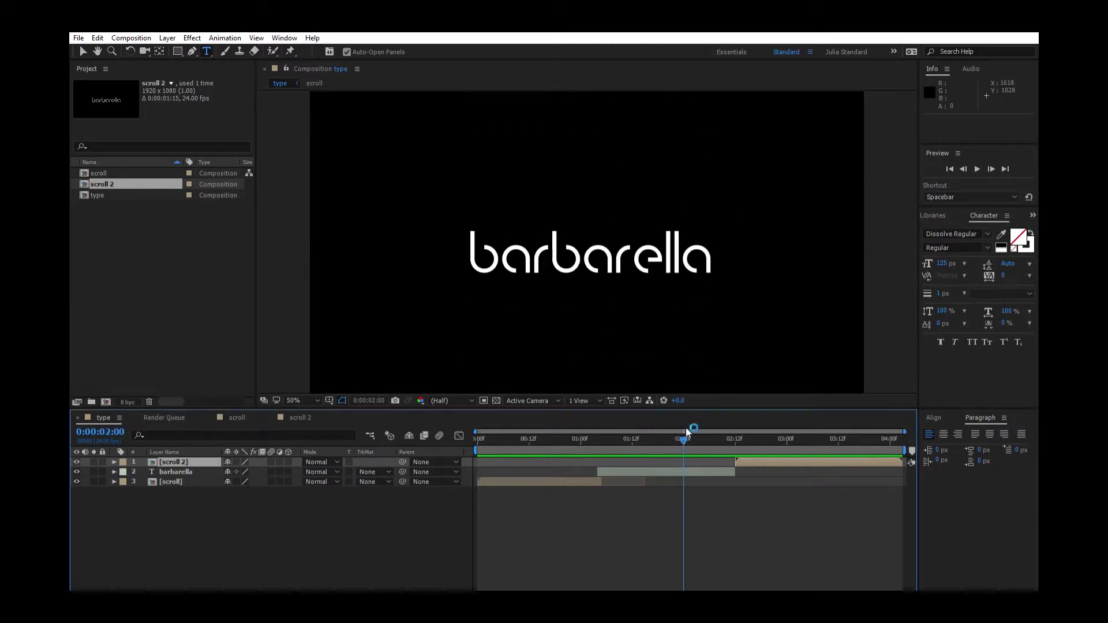
pyautogui.moveTo(745, 462); pyautogui.dragTo(762, 460)
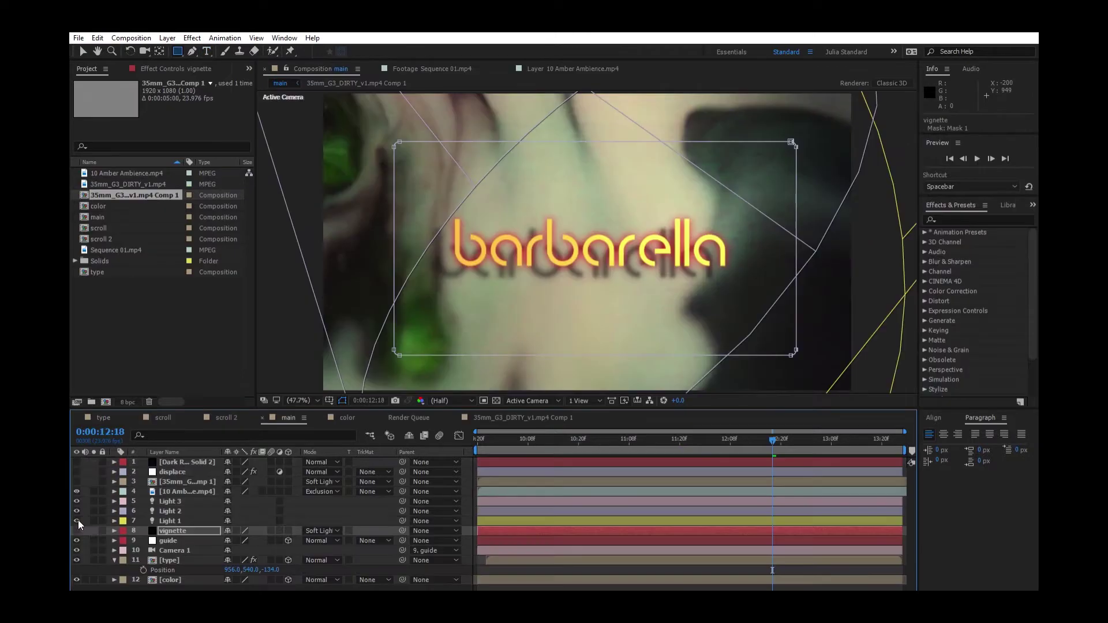
# Turn on the visibility of the vignette layer in the main composition.
pyautogui.click(76, 530)
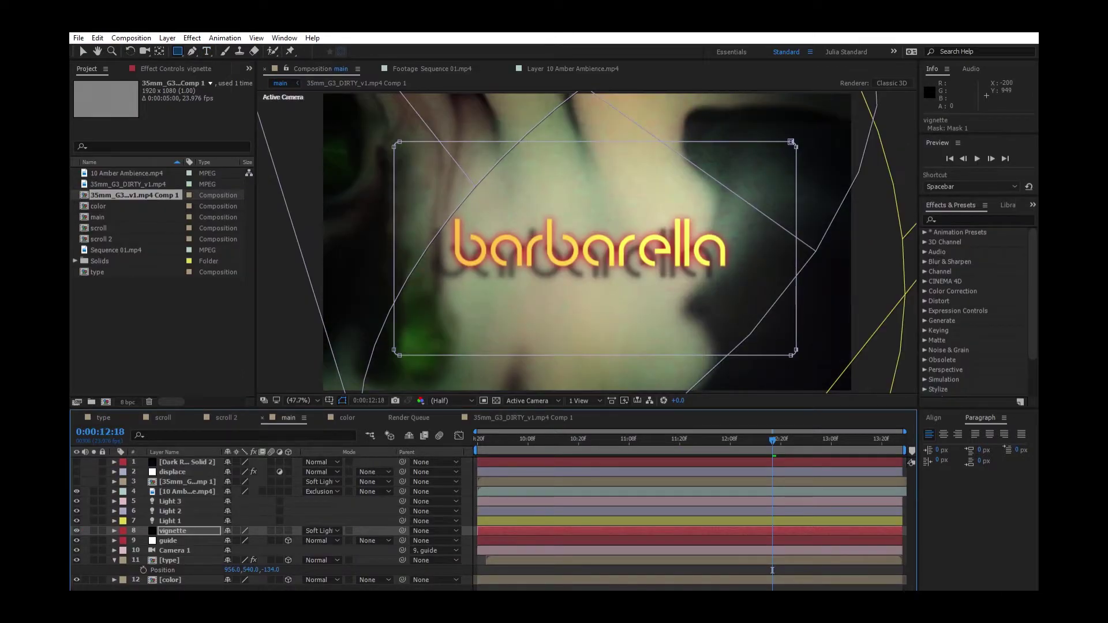
# Compare the vignette layer's blending with its last change undone and examine its mask shape, feather and inversion settings.
pyautogui.hotkey('ctrl', 'z')
pyautogui.press('m')
pyautogui.press('m')
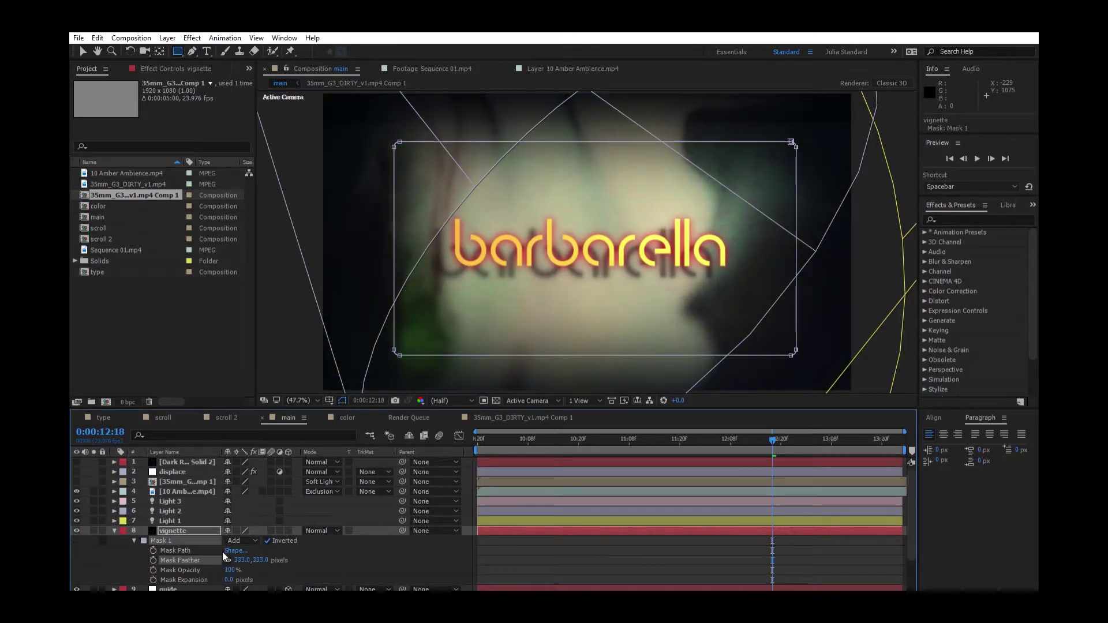
pyautogui.scroll(-1, 174, 555)
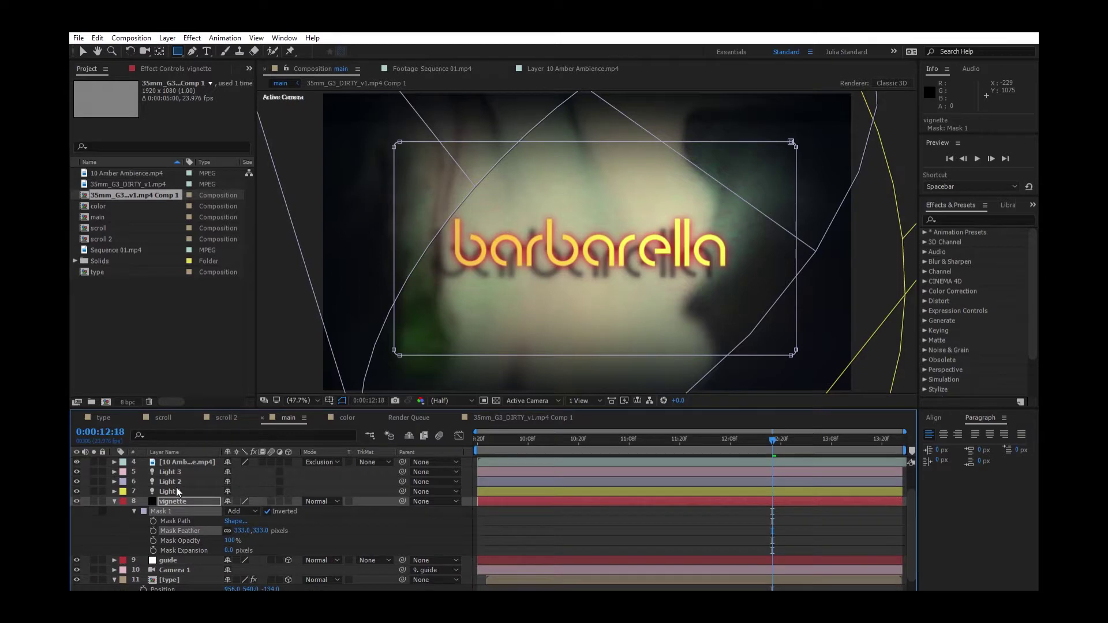
pyautogui.click(114, 500)
pyautogui.hotkey('ctrl', 'z')
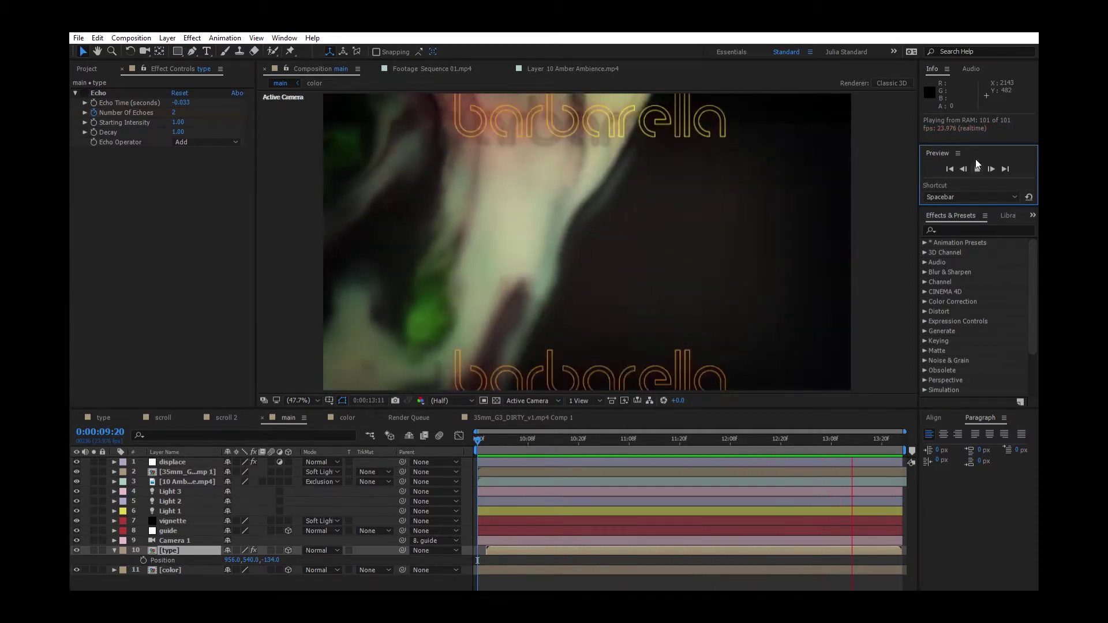
# Stop the preview, examine the placement of the lights and camera in four views, and return to a single view.
pyautogui.click(976, 165)
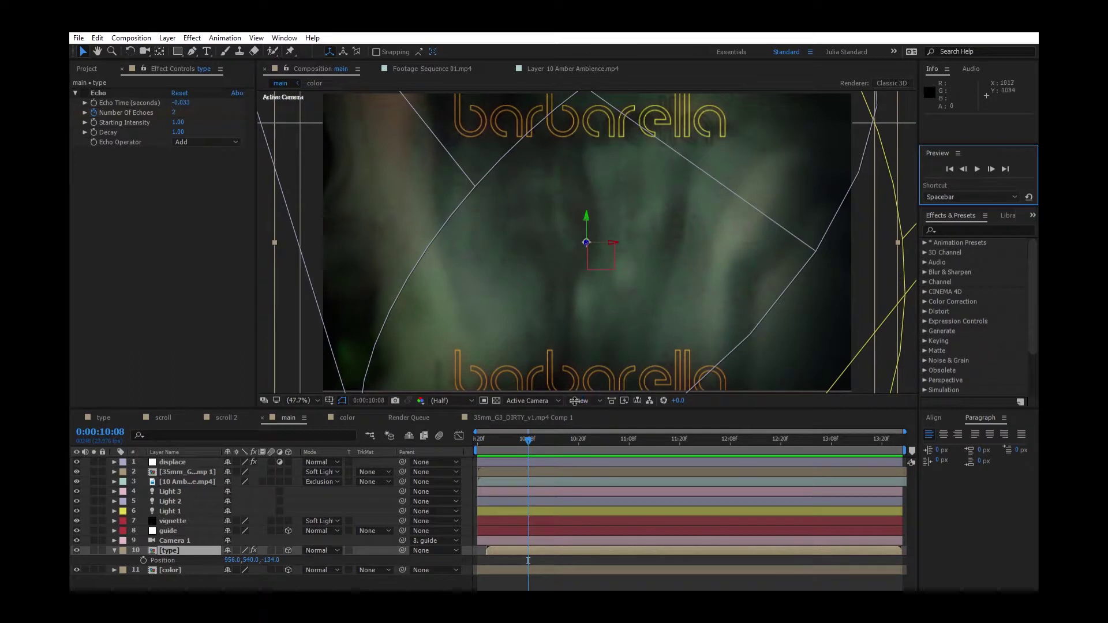
pyautogui.click(589, 391)
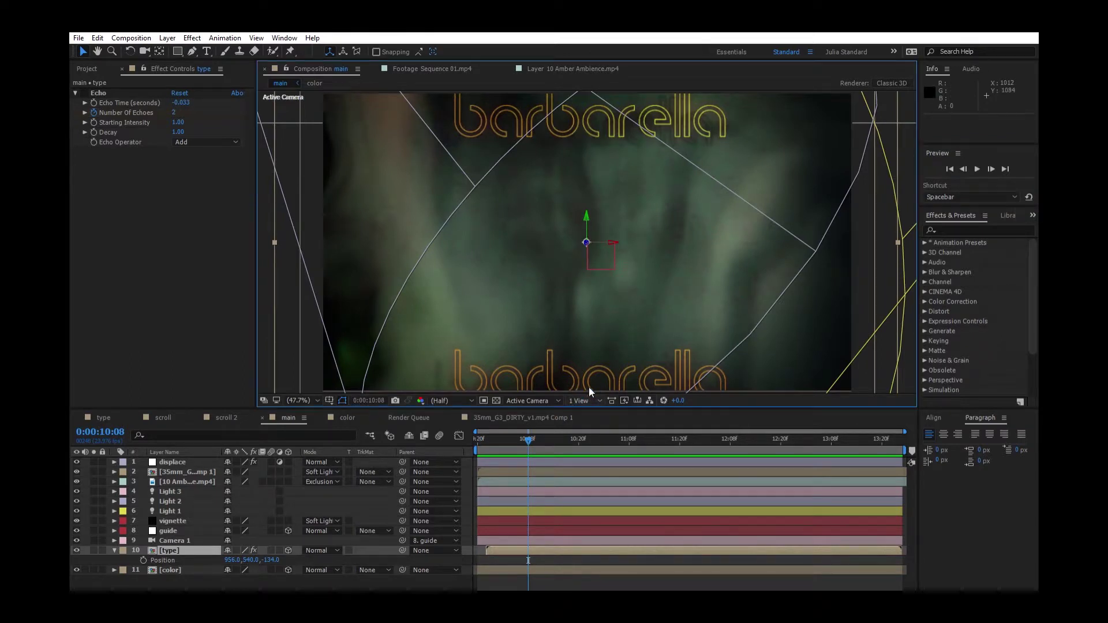
pyautogui.click(599, 443)
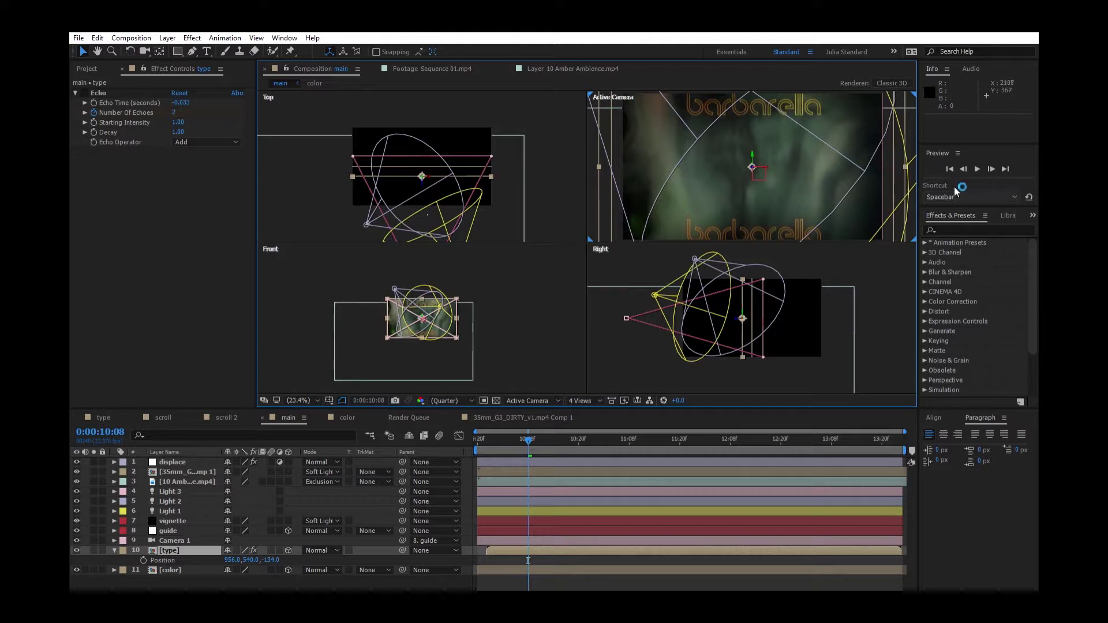
pyautogui.click(587, 400)
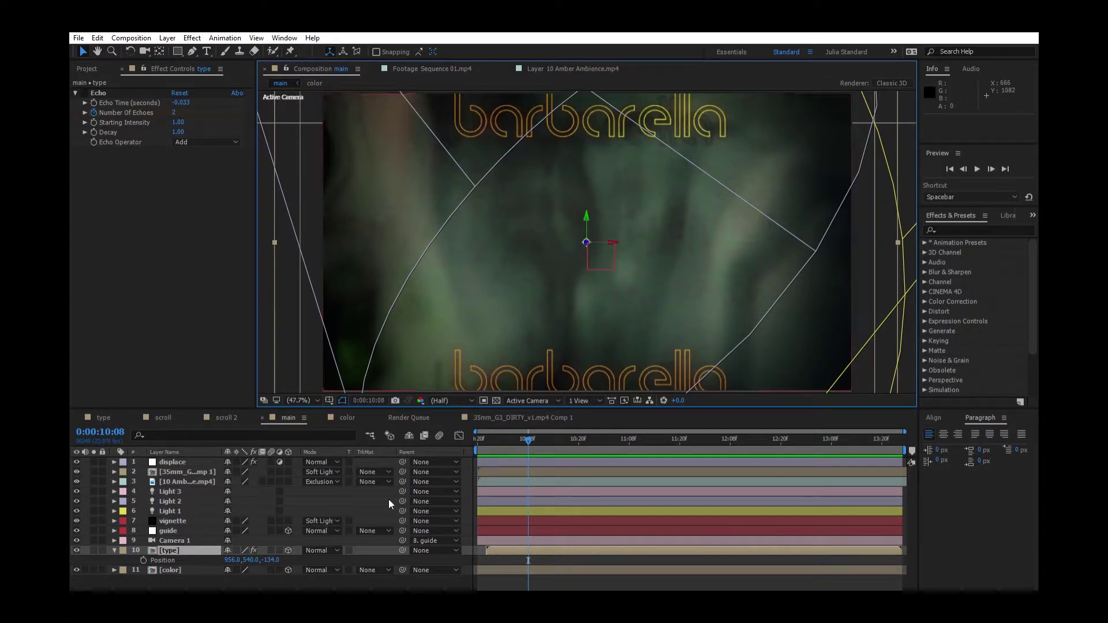
pyautogui.click(659, 432)
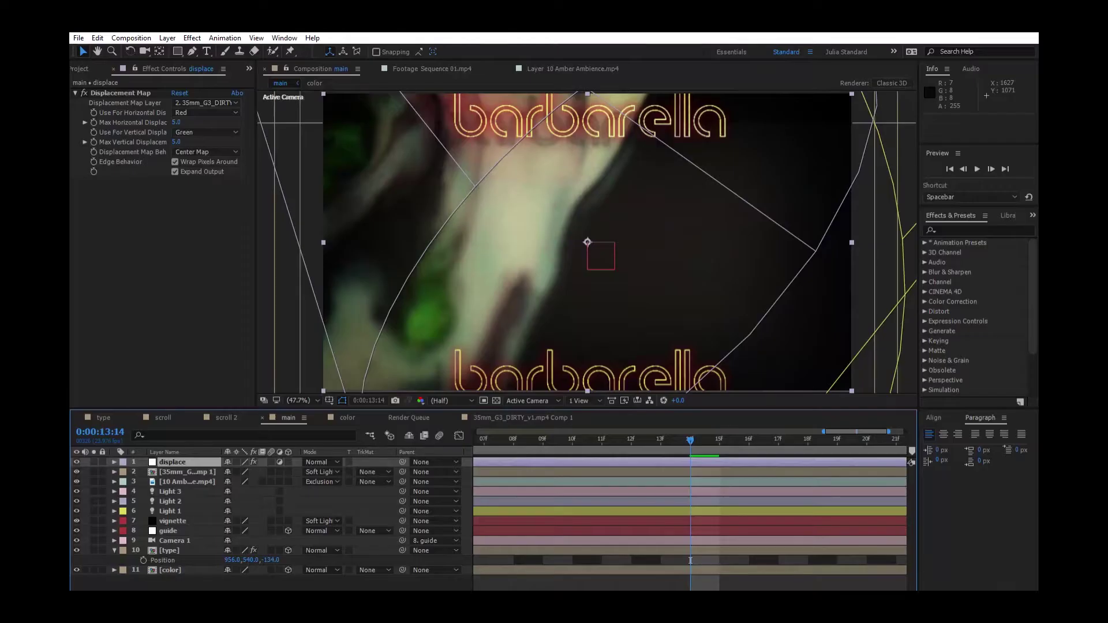
# Preview the main composition with the displacement map applied, and stop playback.
pyautogui.press('space')
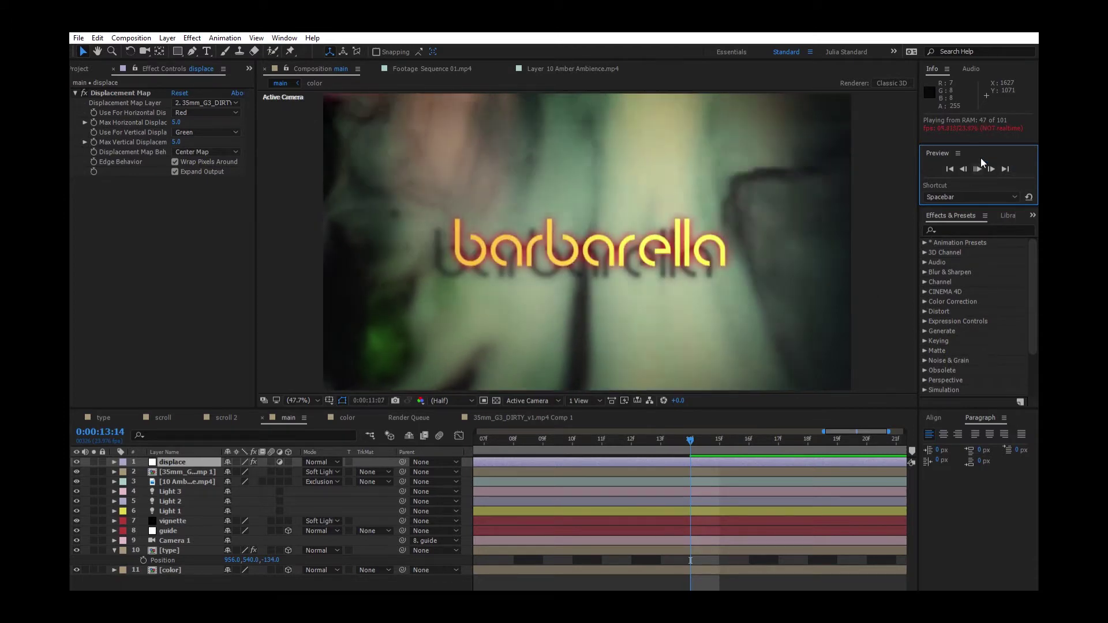
pyautogui.press('space')
pyautogui.click(449, 259)
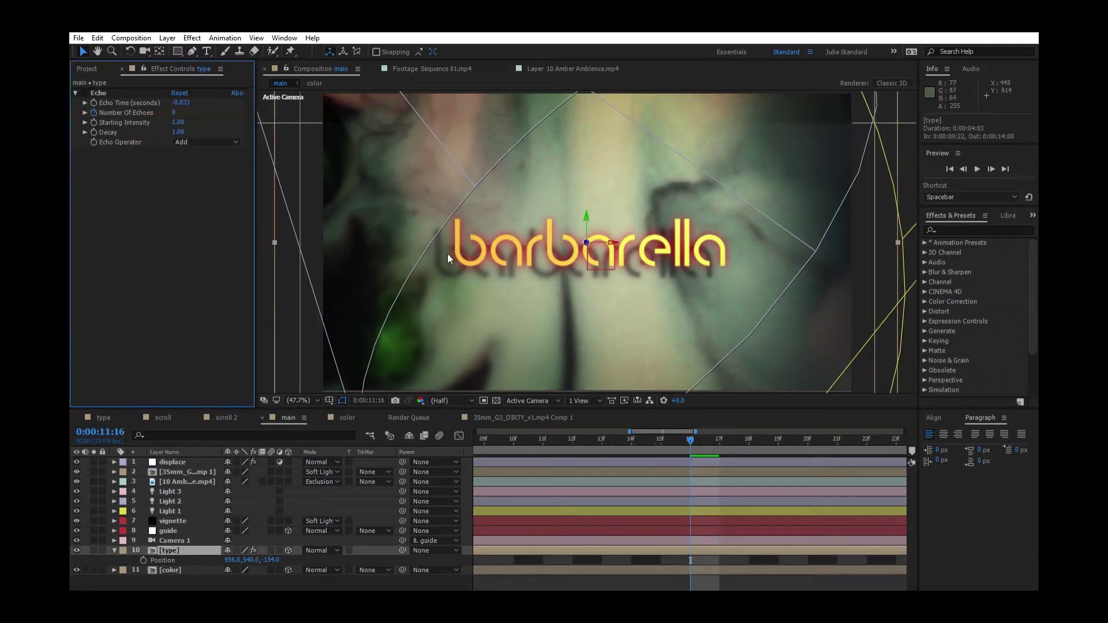
# Show the full time range of the main composition in the timeline and preview it from the start.
pyautogui.click(477, 439)
pyautogui.moveTo(630, 431); pyautogui.dragTo(473, 431)
pyautogui.moveTo(695, 431); pyautogui.dragTo(948, 452)
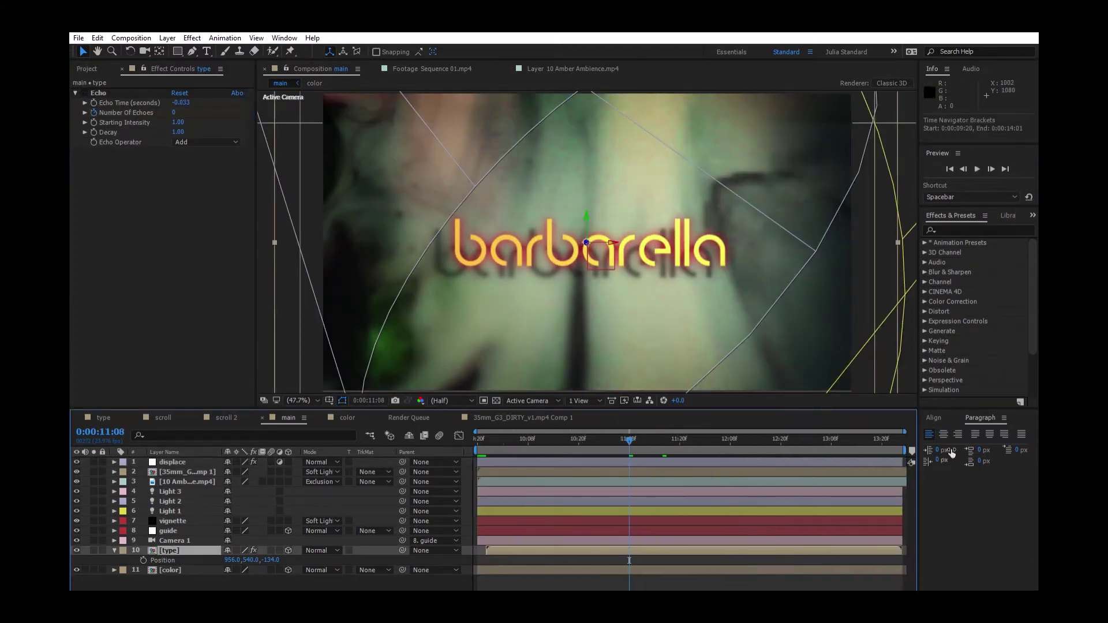
pyautogui.click(477, 439)
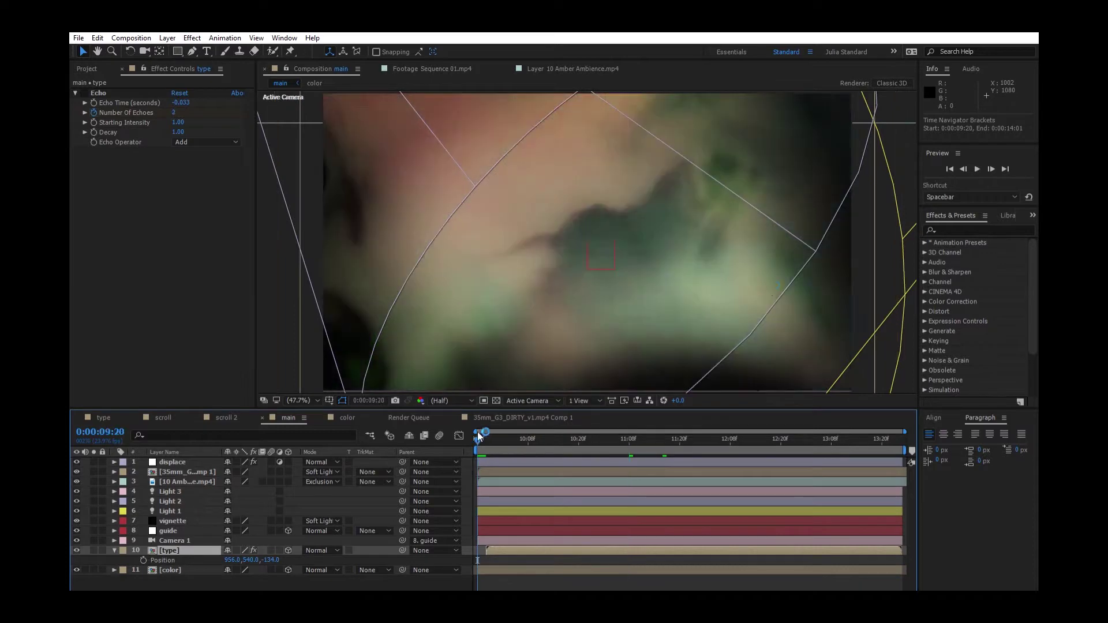
pyautogui.click(977, 168)
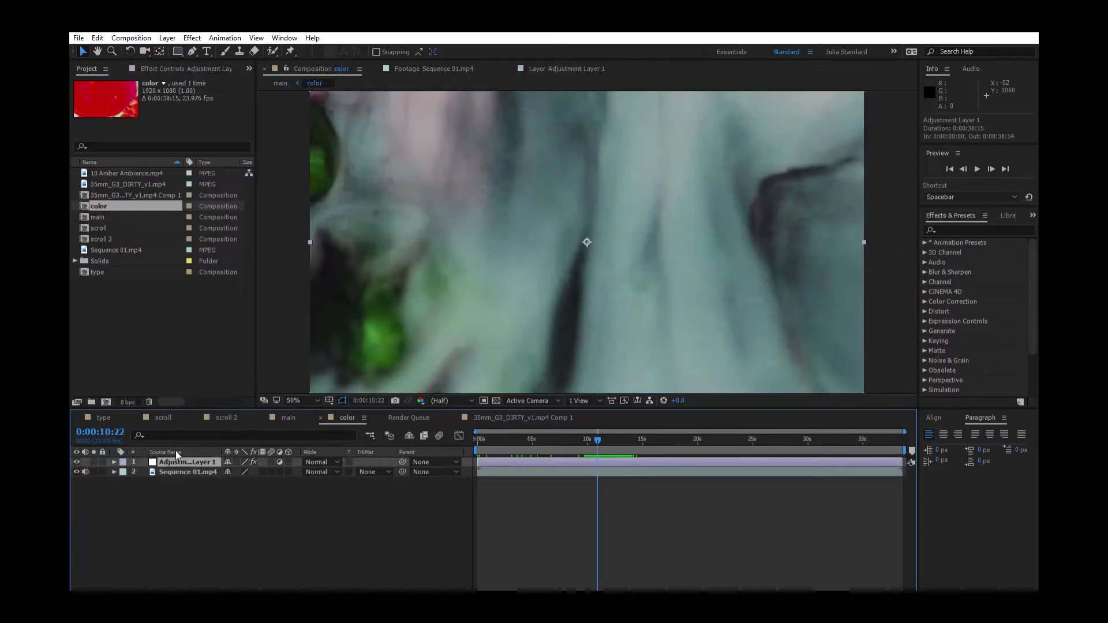
# Open the 35mm_G3_DIRTY_v1.mp4 Comp 1 precomposition and examine how its two film grain clips are arranged in time.
pyautogui.click(173, 68)
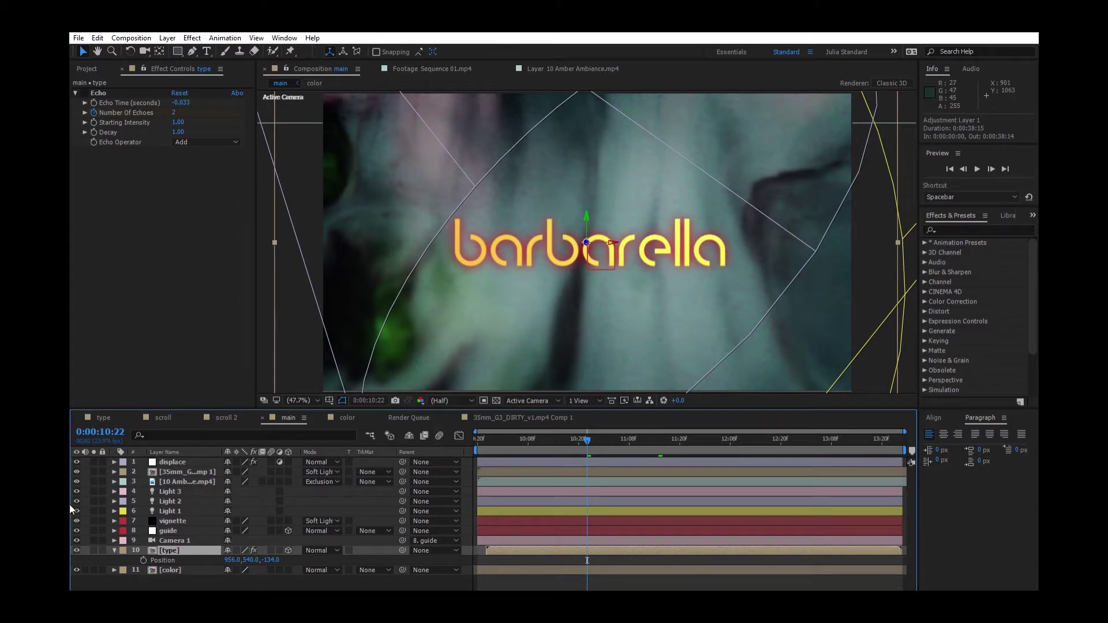
pyautogui.doubleClick(189, 471)
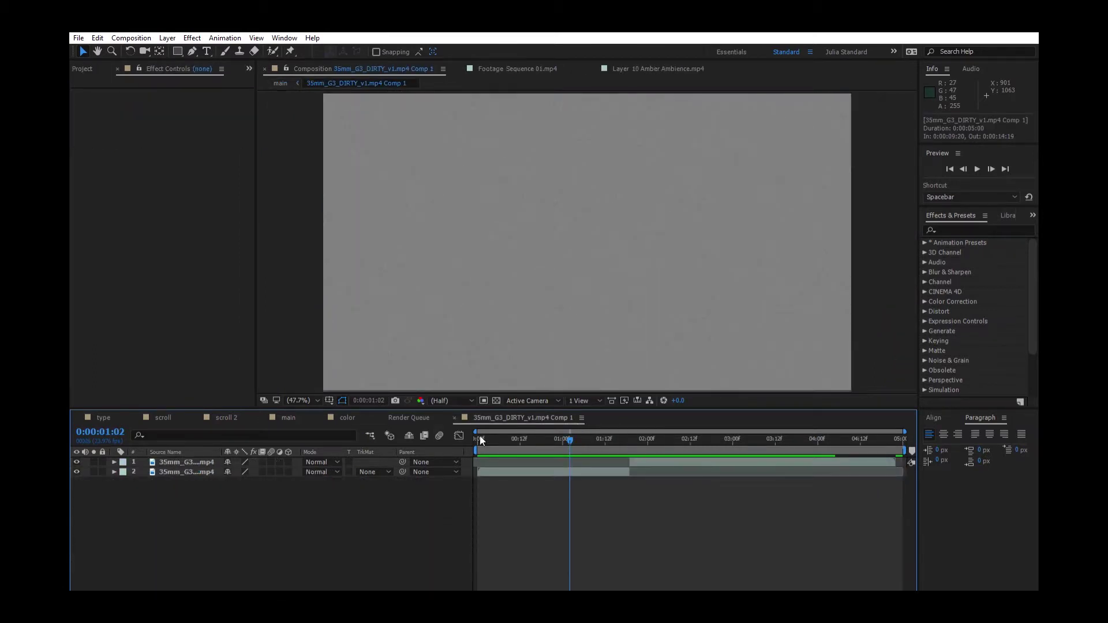
pyautogui.moveTo(475, 434); pyautogui.dragTo(666, 454)
pyautogui.moveTo(912, 432); pyautogui.dragTo(537, 439)
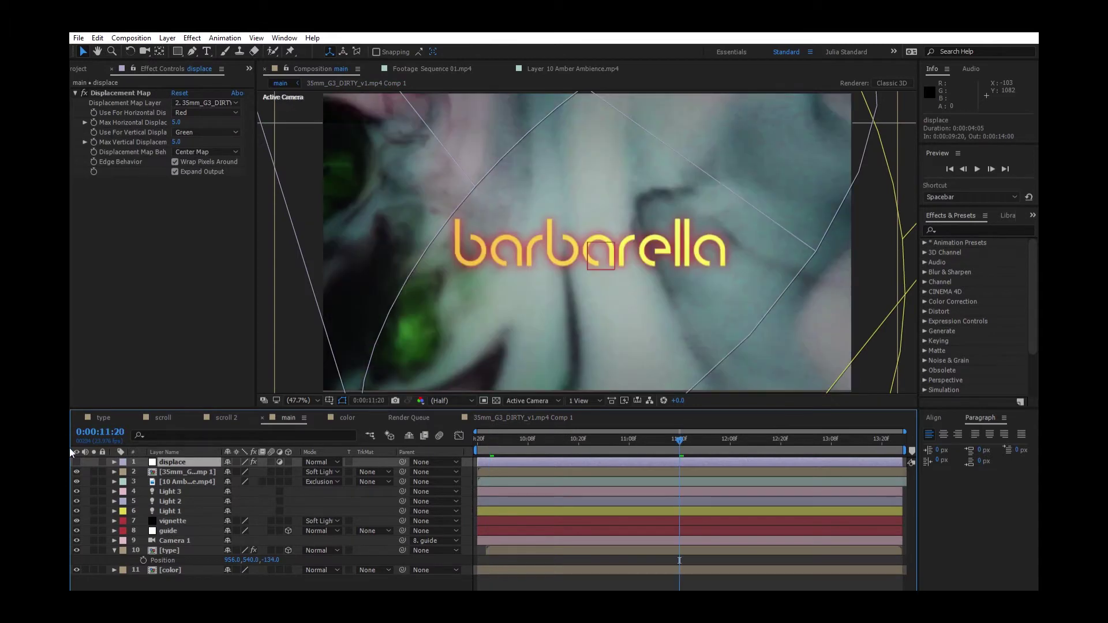
# Turn on the visibility of the displace layer in the main composition and preview the whole sequence.
pyautogui.click(77, 462)
pyautogui.moveTo(702, 429); pyautogui.dragTo(466, 449)
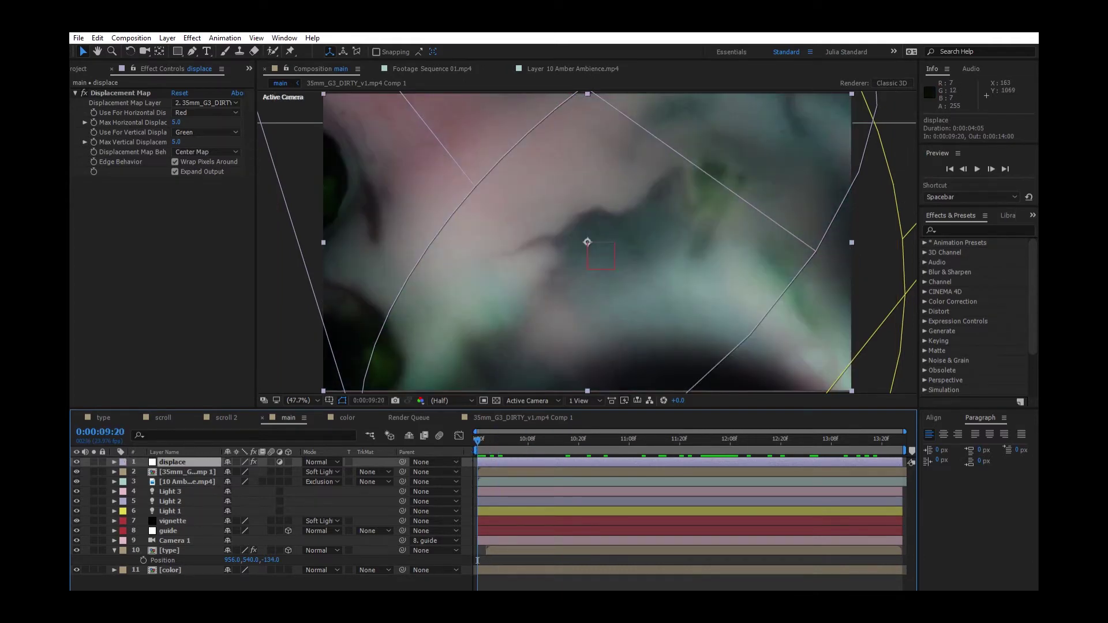
pyautogui.click(691, 434)
pyautogui.click(618, 436)
pyautogui.moveTo(618, 435); pyautogui.dragTo(478, 436)
pyautogui.click(976, 167)
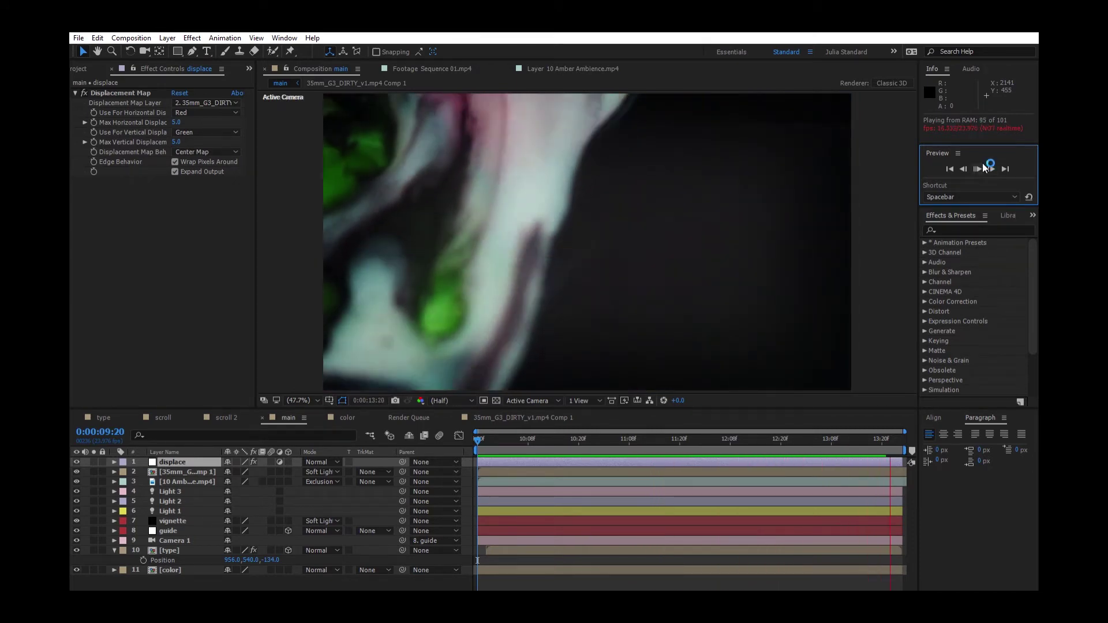
pyautogui.click(981, 166)
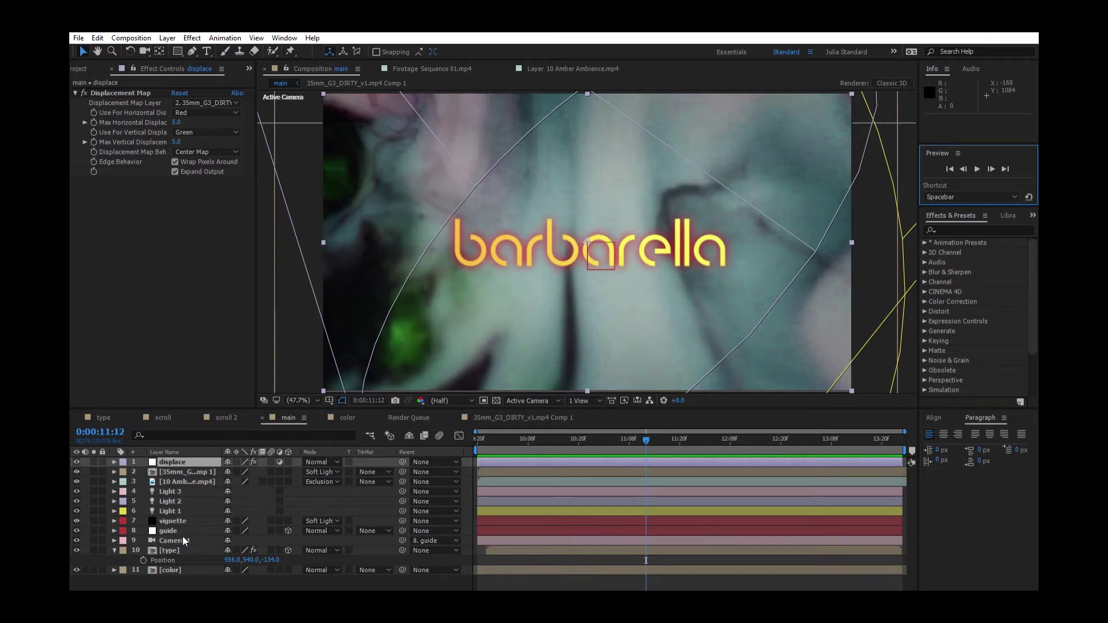
# Enable the Echo effect on the type layer and preview the main composition.
pyautogui.click(171, 550)
pyautogui.click(98, 93)
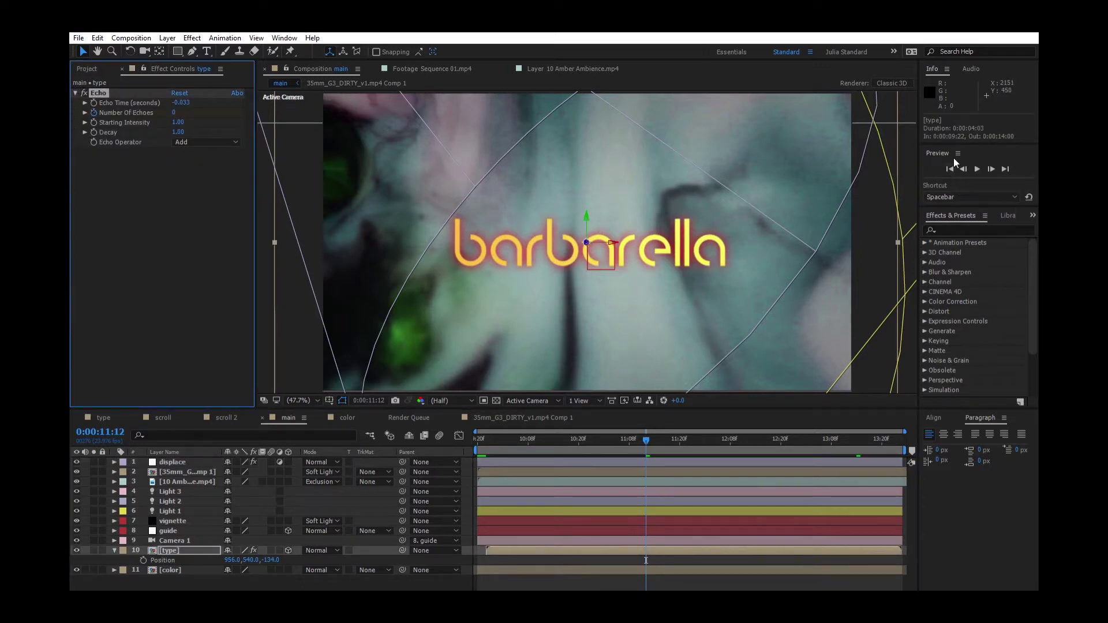
pyautogui.click(978, 168)
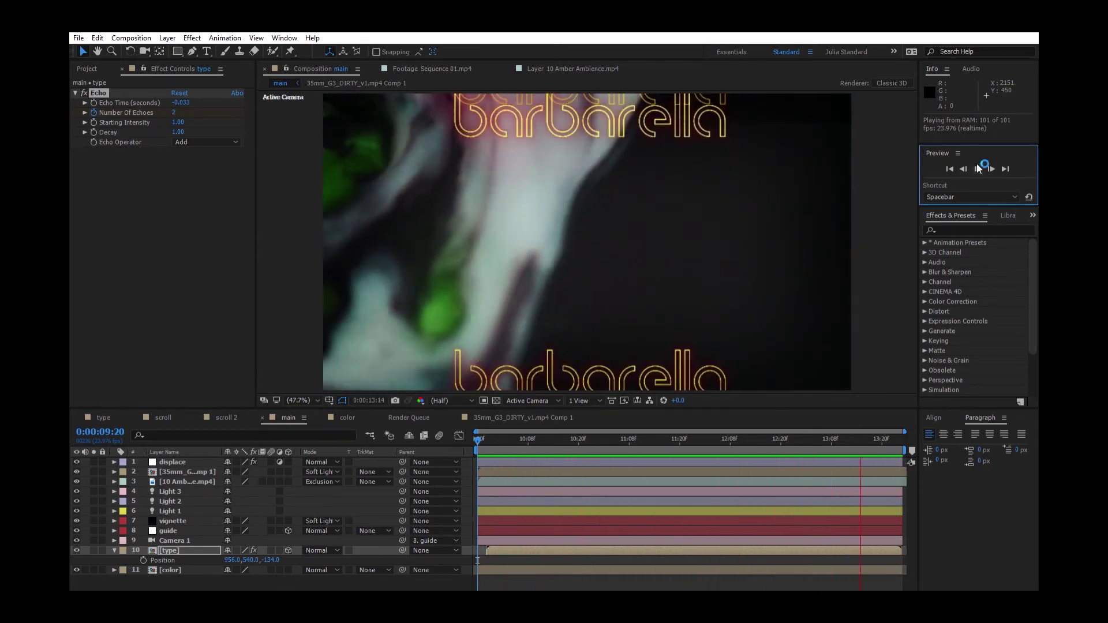
pyautogui.press('space')
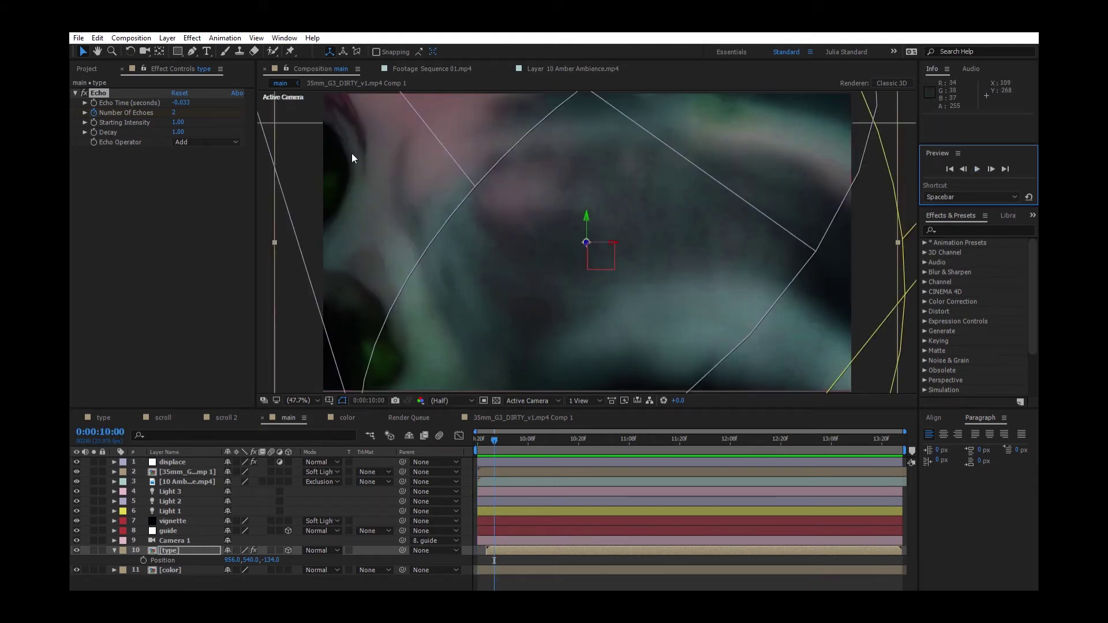
pyautogui.click(83, 69)
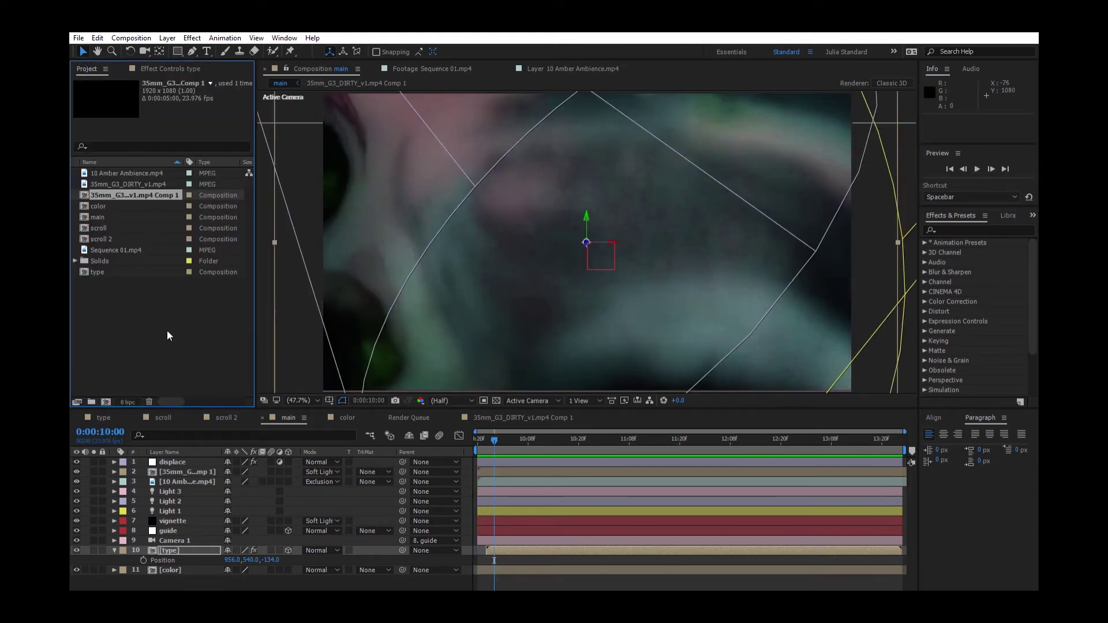
pyautogui.click(198, 579)
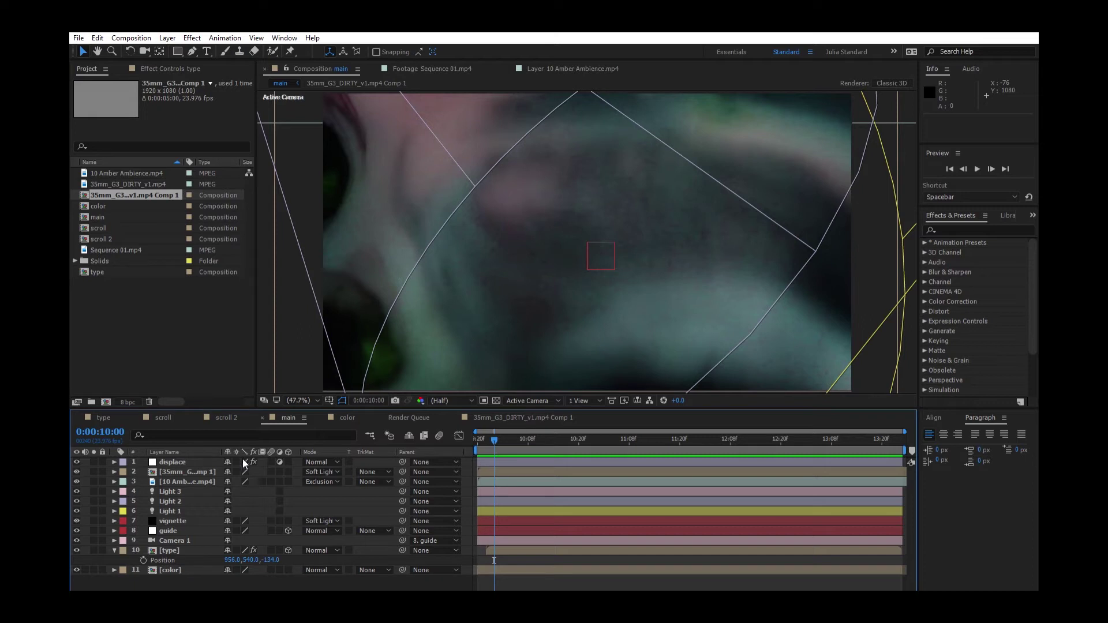
pyautogui.hotkey('ctrl', 'alt', 'y')
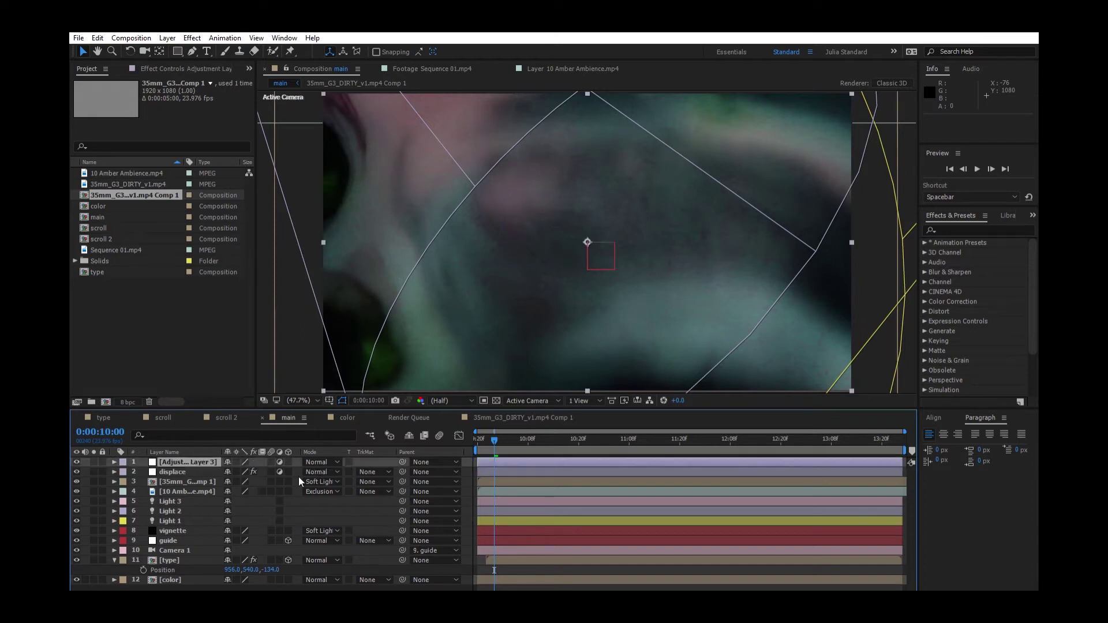
pyautogui.hotkey('ctrl', 'z')
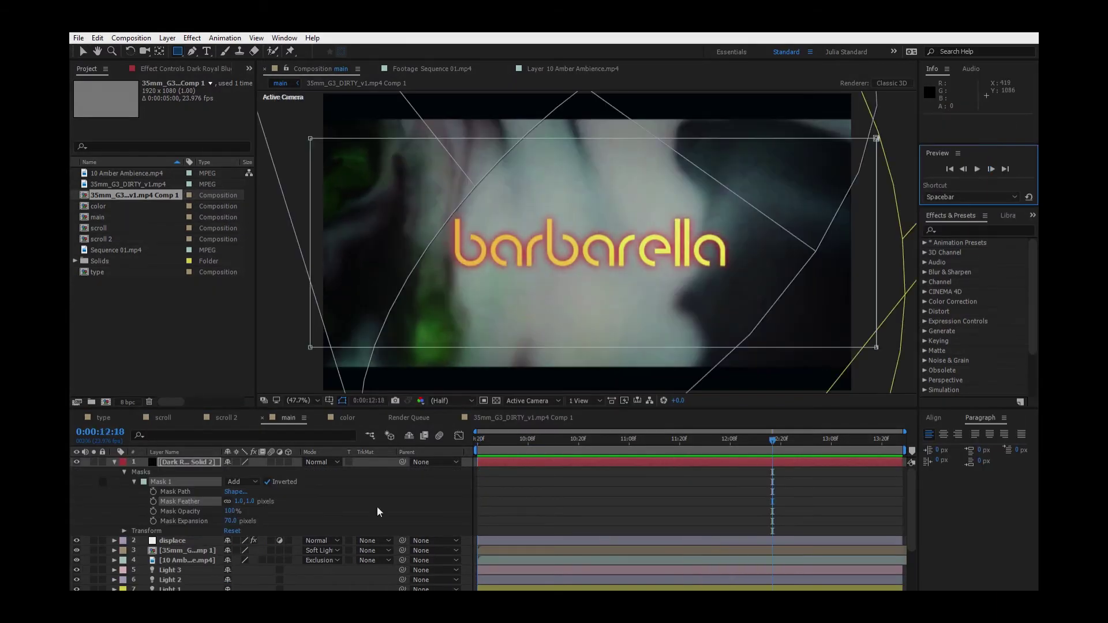
# Add the main composition to the render queue and render it to main_2.avi with Best Settings and Lossless output.
pyautogui.hotkey('ctrl', 'm')
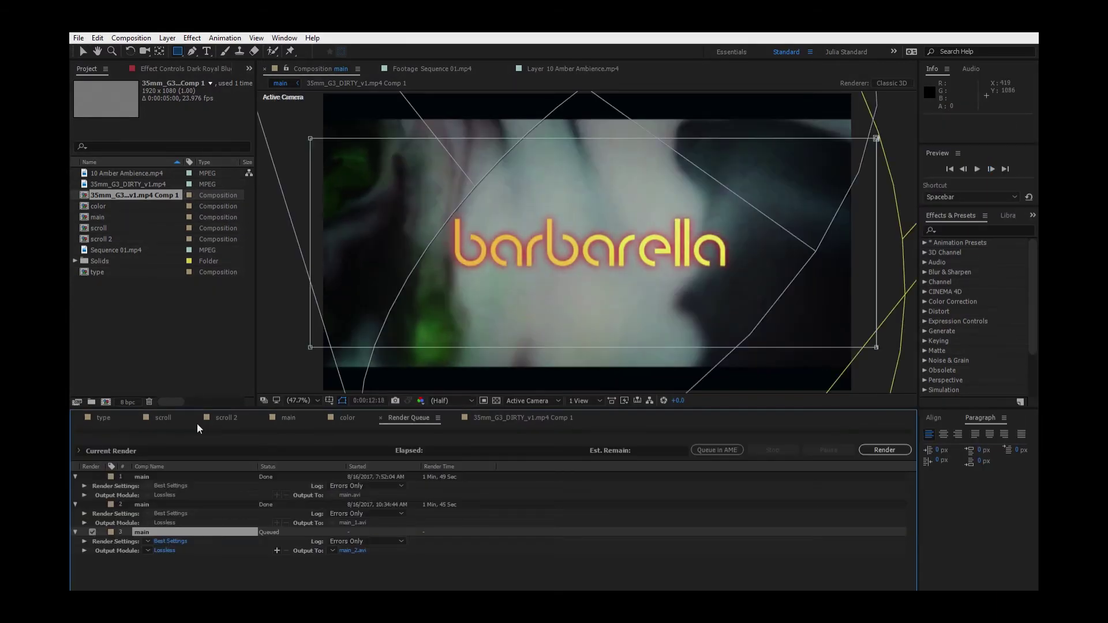
pyautogui.click(886, 447)
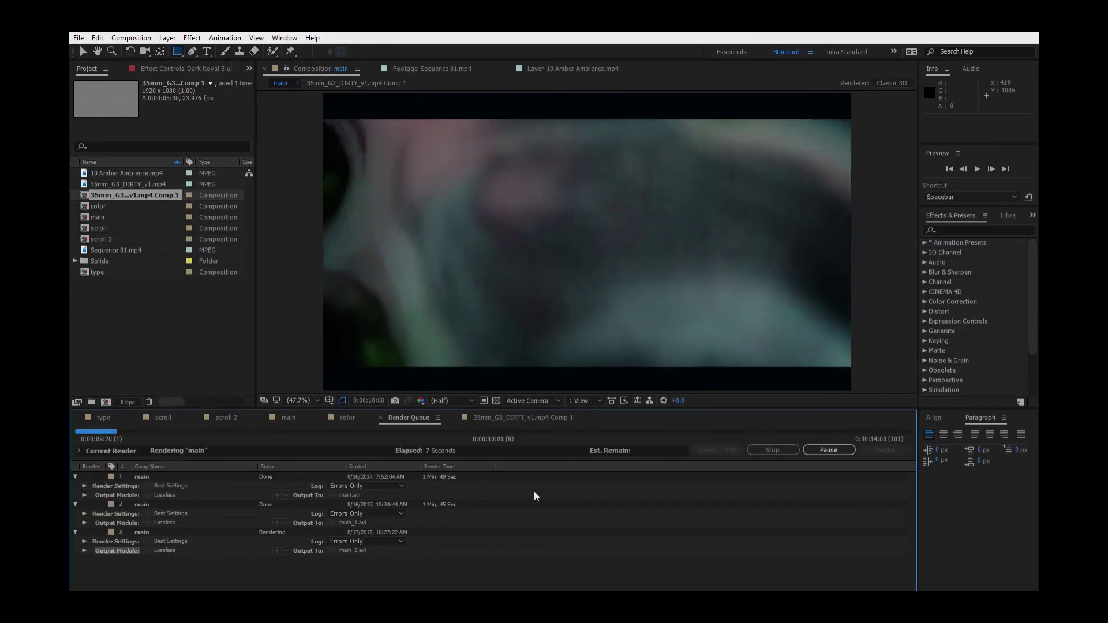